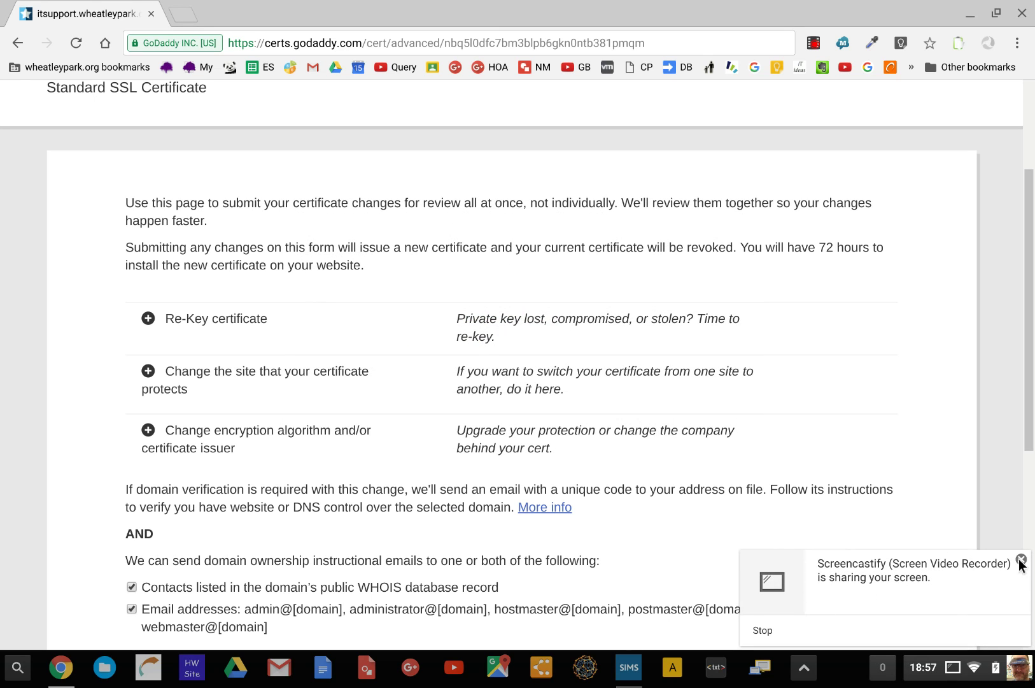
# Dismiss the Screencastify notice and bring up the rdp2 Remote Desktop session
pyautogui.click(1022, 559)
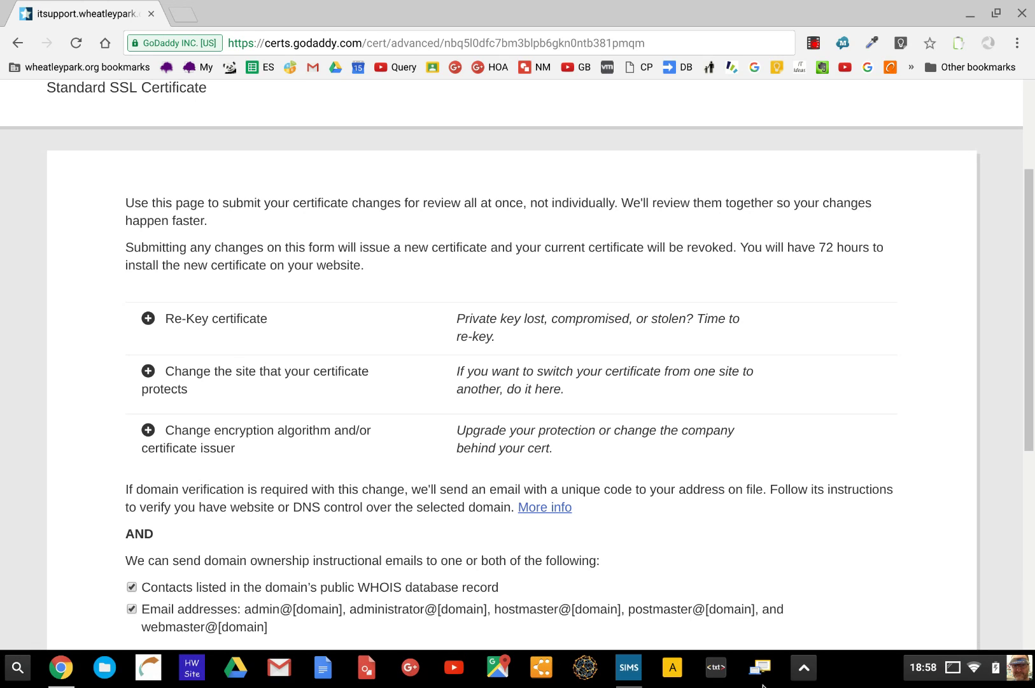
pyautogui.click(631, 680)
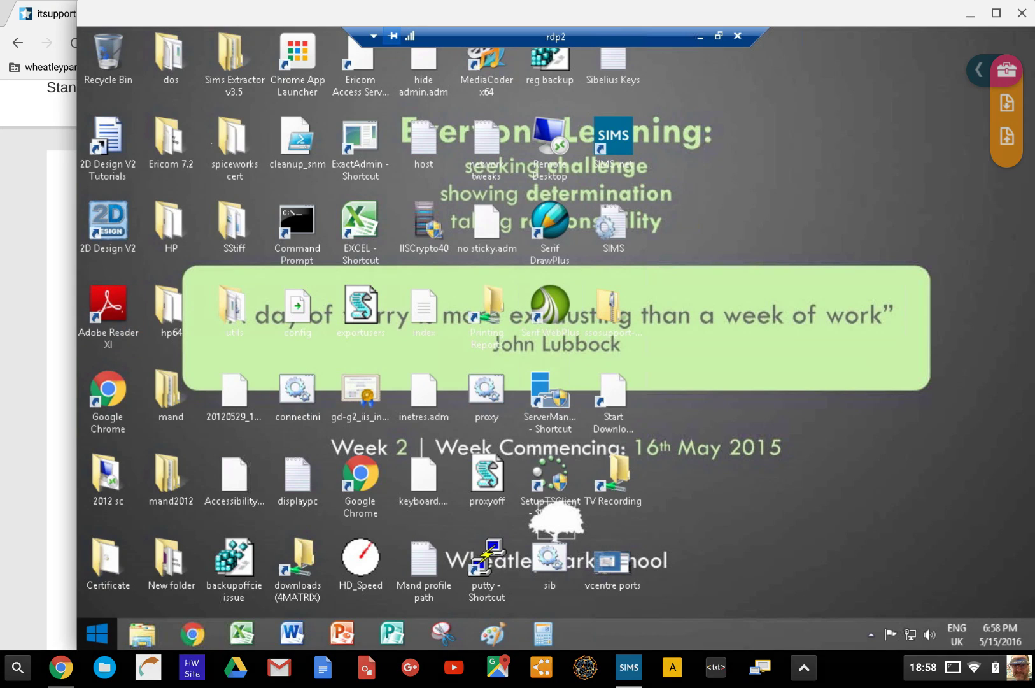
# Launch mmc from the Start menu's Run prompt on the remote server
pyautogui.rightClick(99, 630)
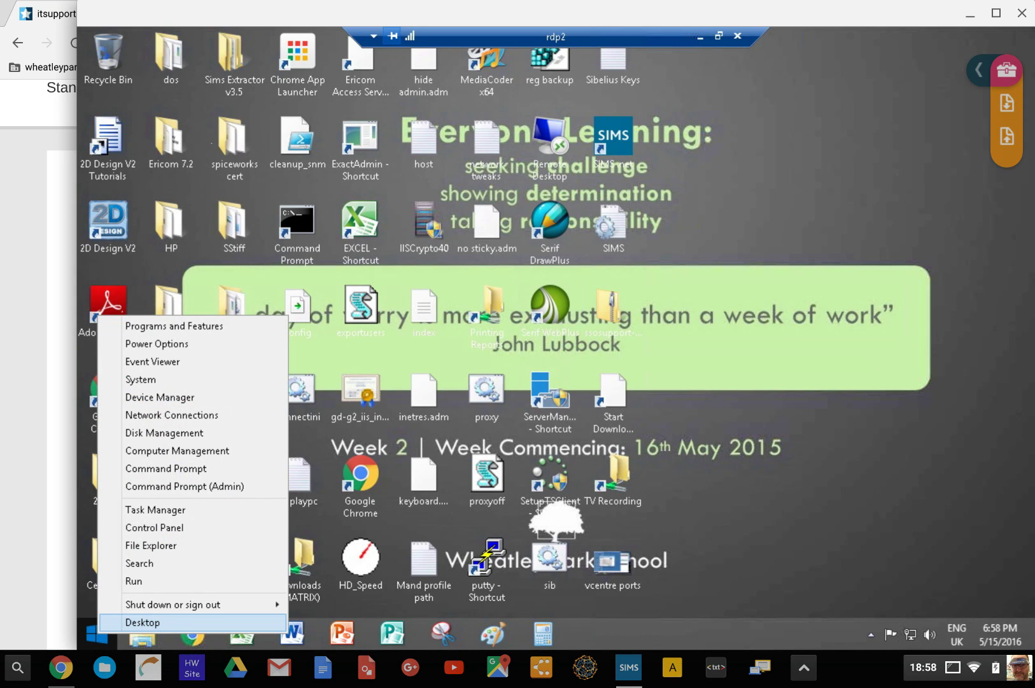
pyautogui.click(134, 580)
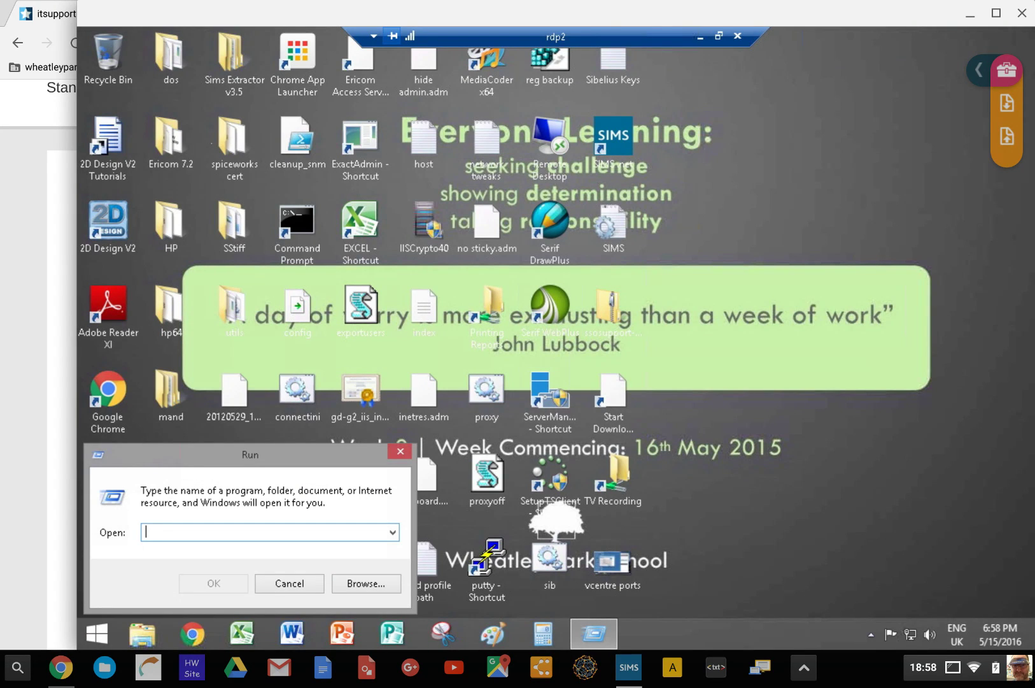
pyautogui.write('mmc')
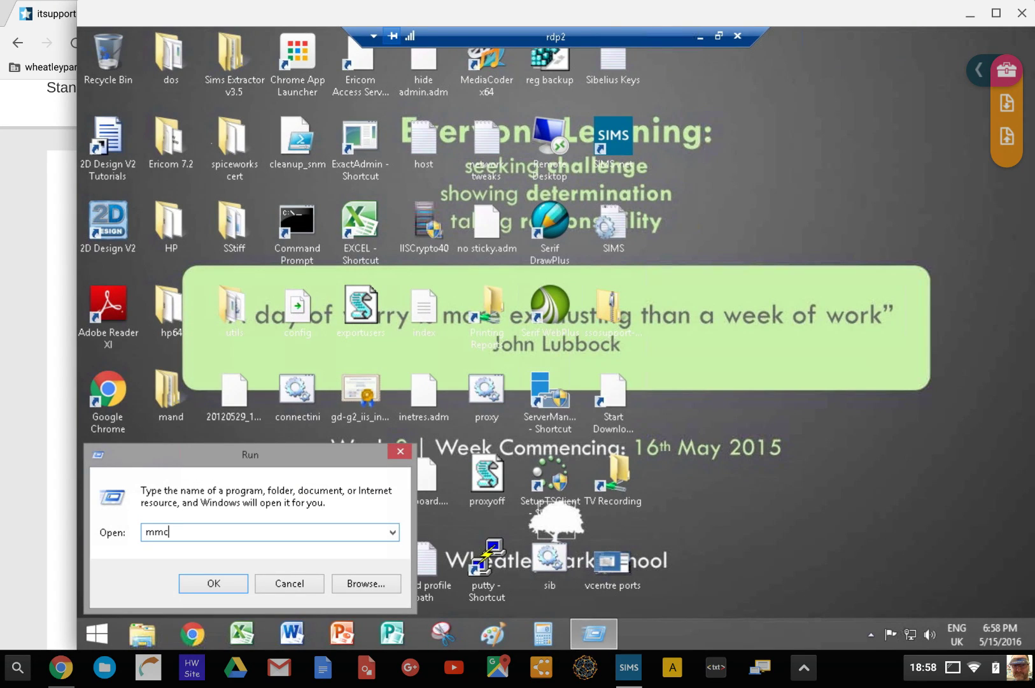
pyautogui.press('Return')
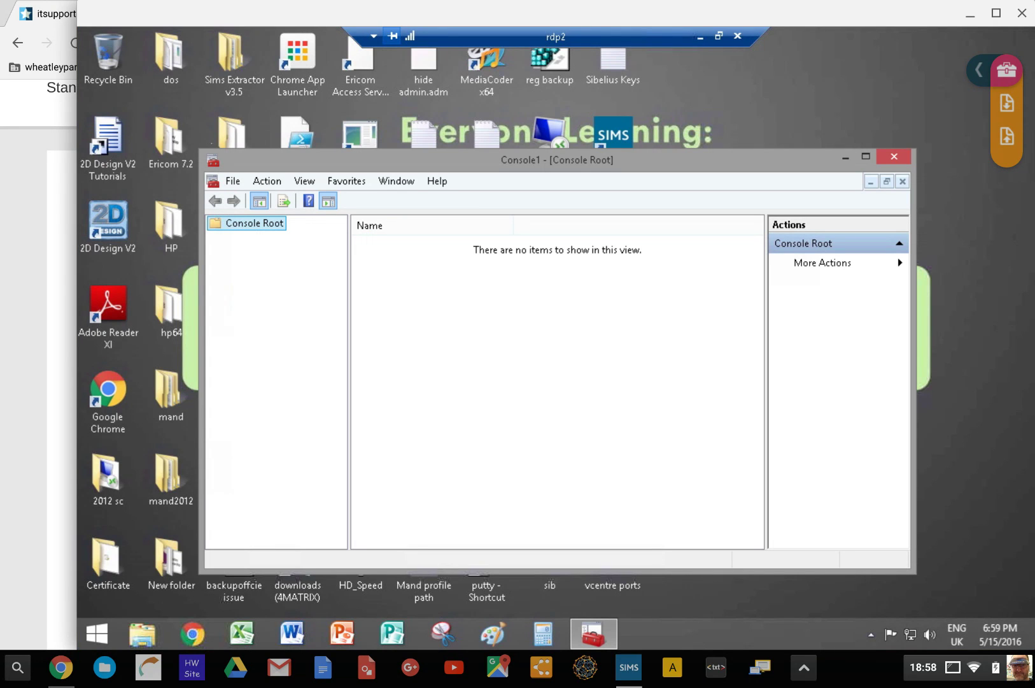
# Maximize the console and open File > Add/Remove Snap-in
pyautogui.click(865, 156)
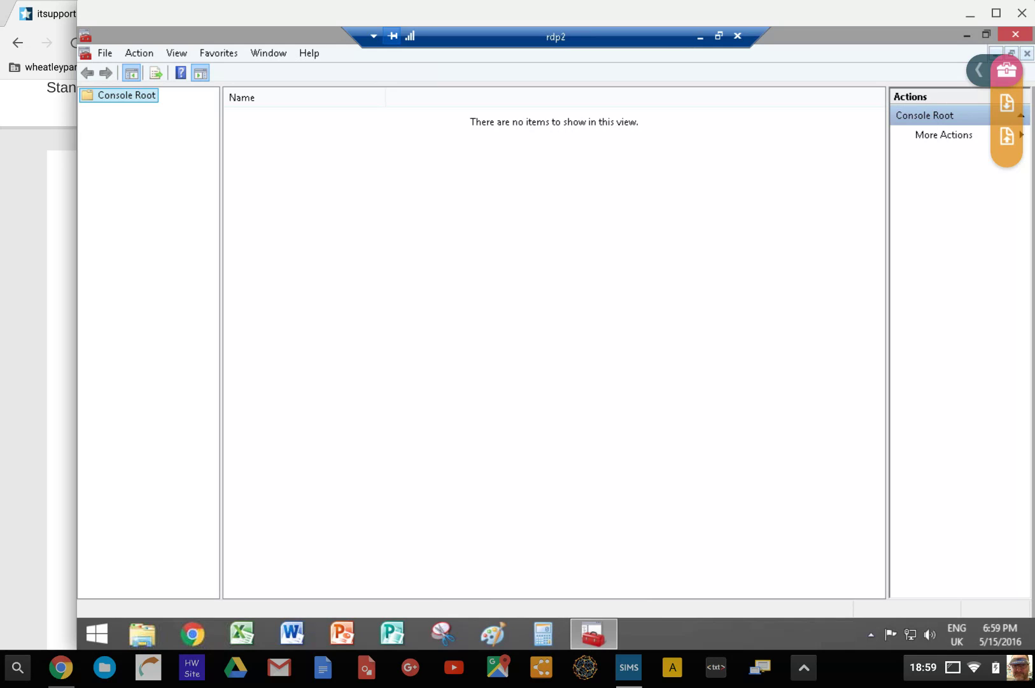
pyautogui.click(140, 53)
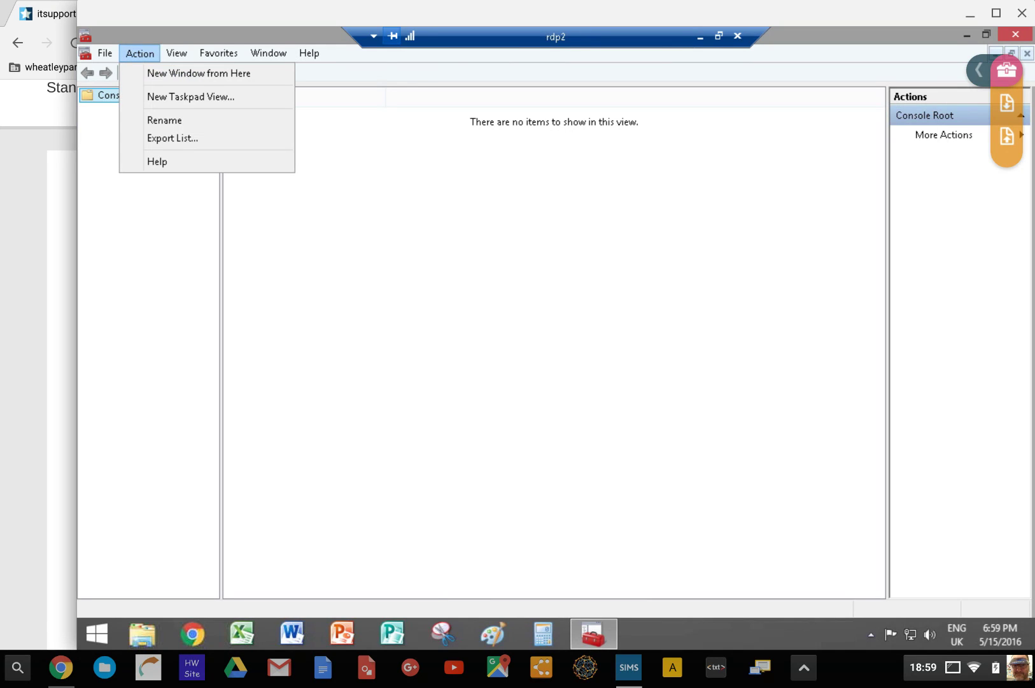
pyautogui.press('Left')
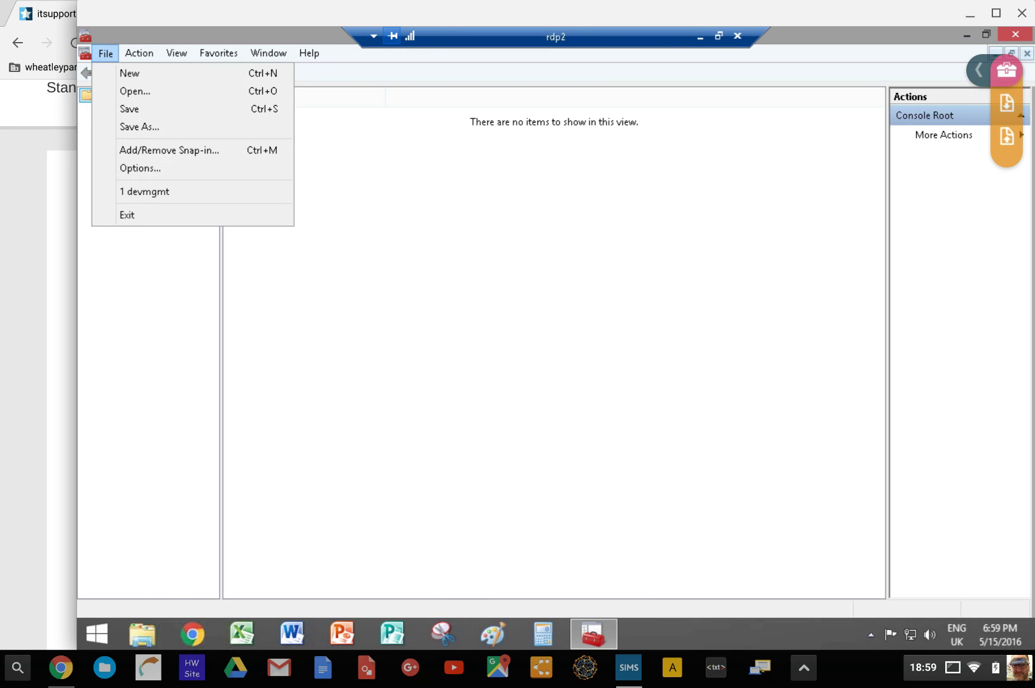
pyautogui.press('Return')
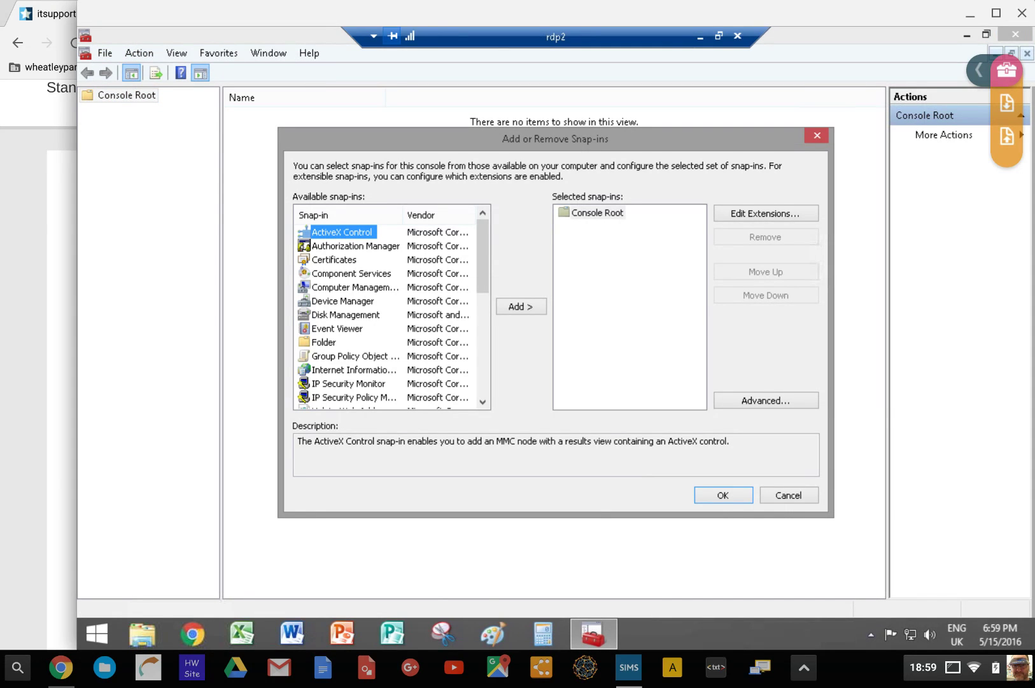
# Add the Certificates snap-in for the local computer account and confirm with OK
pyautogui.press('c')
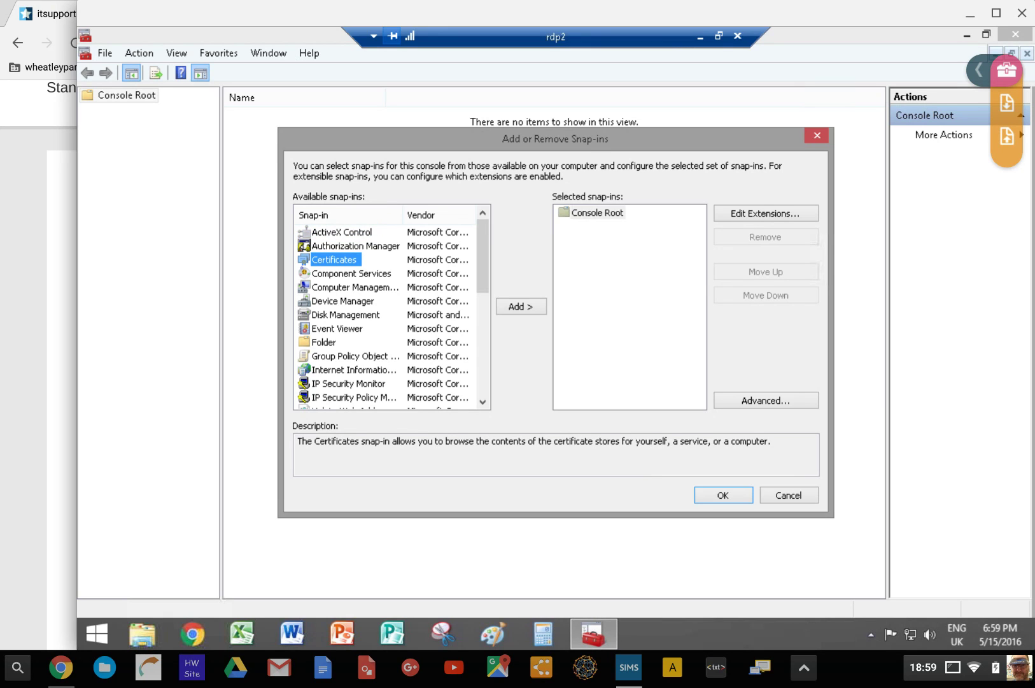
pyautogui.press('Return')
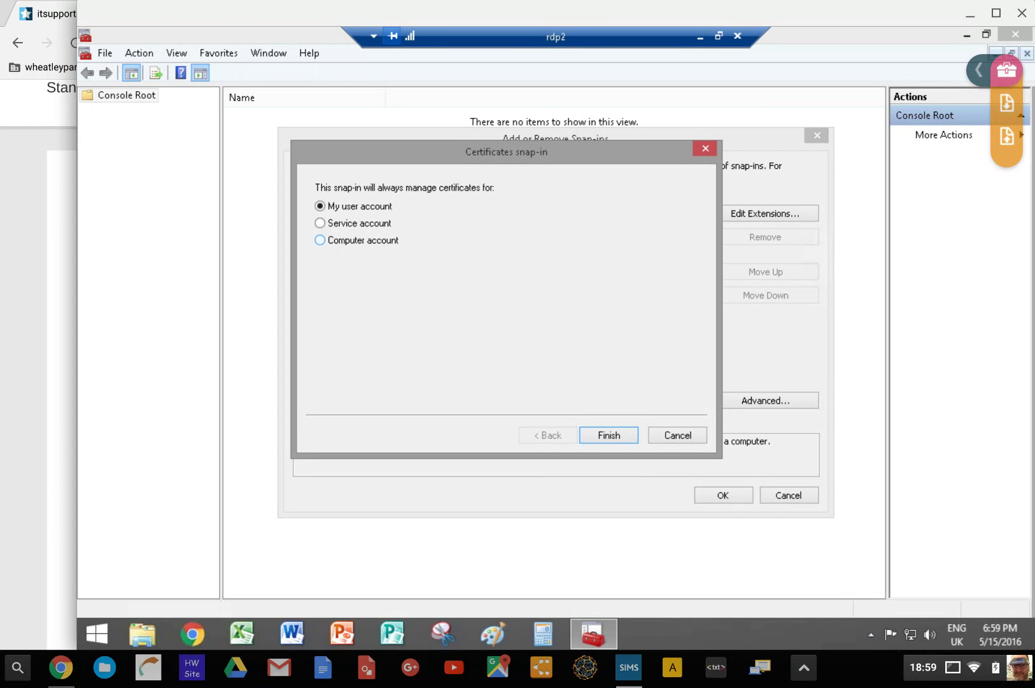
pyautogui.click(320, 239)
pyautogui.click(609, 435)
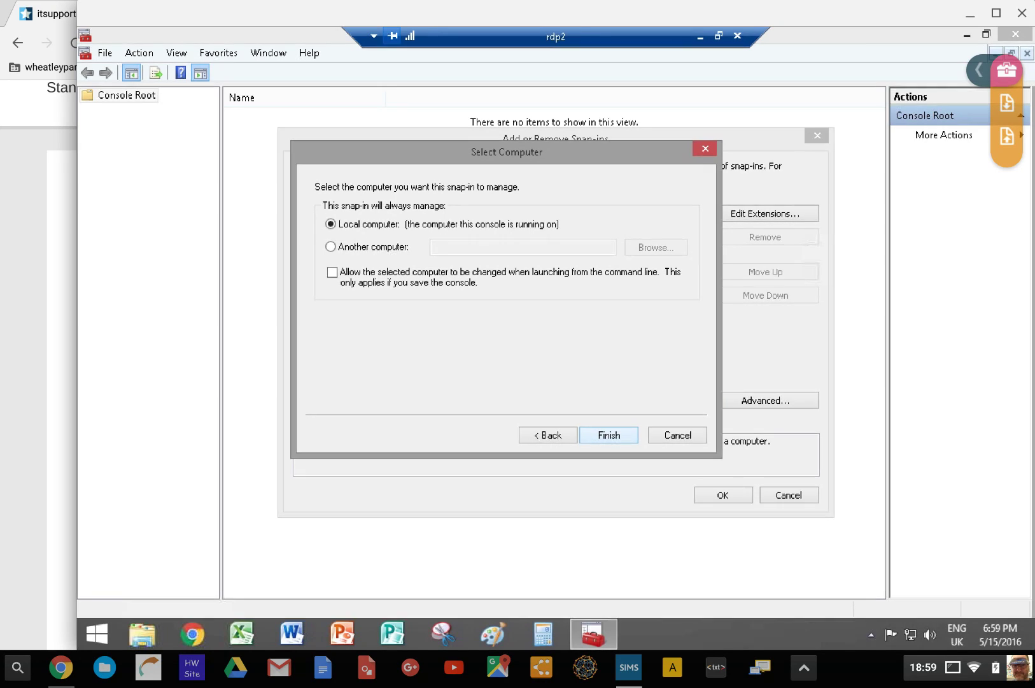
pyautogui.click(609, 435)
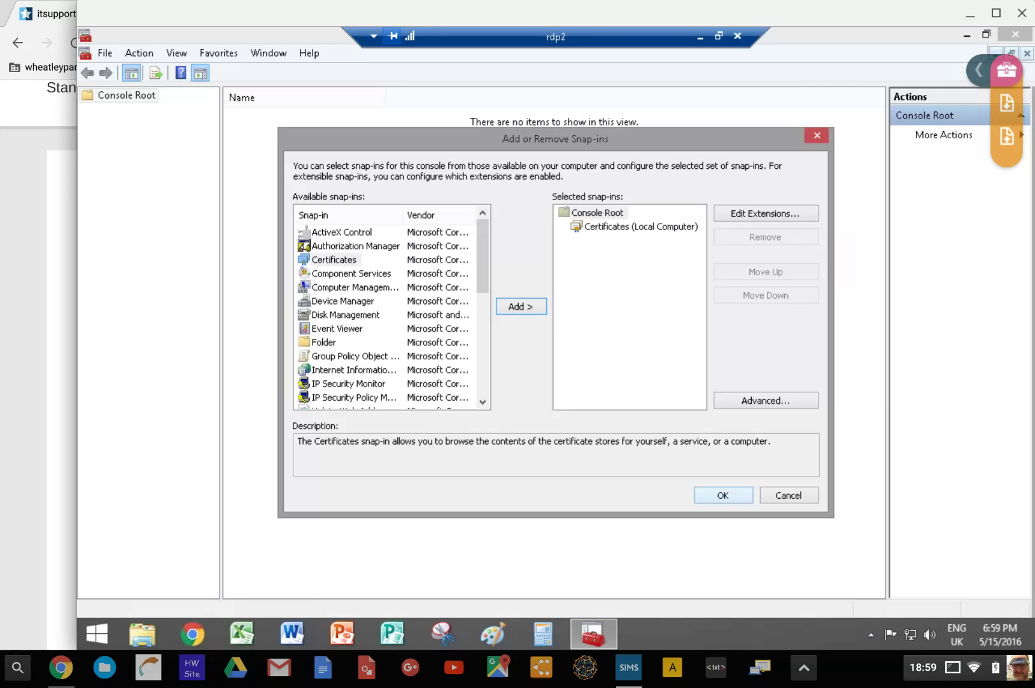
pyautogui.click(723, 494)
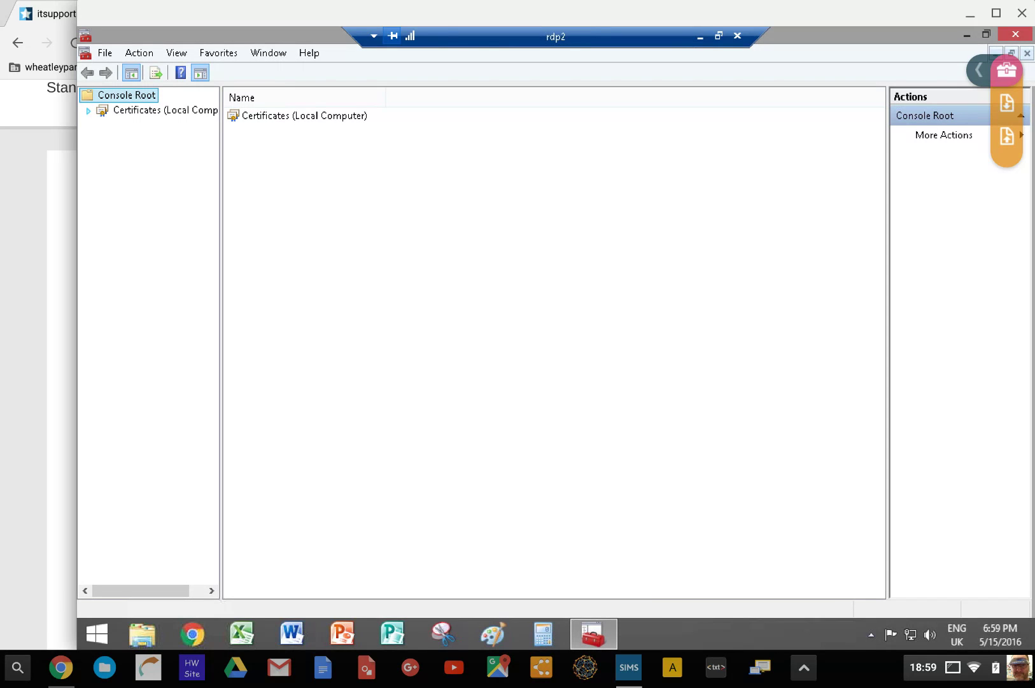
# Expand Certificates (Local Computer), select Personal and reach All Tasks > Advanced Operations
pyautogui.click(88, 111)
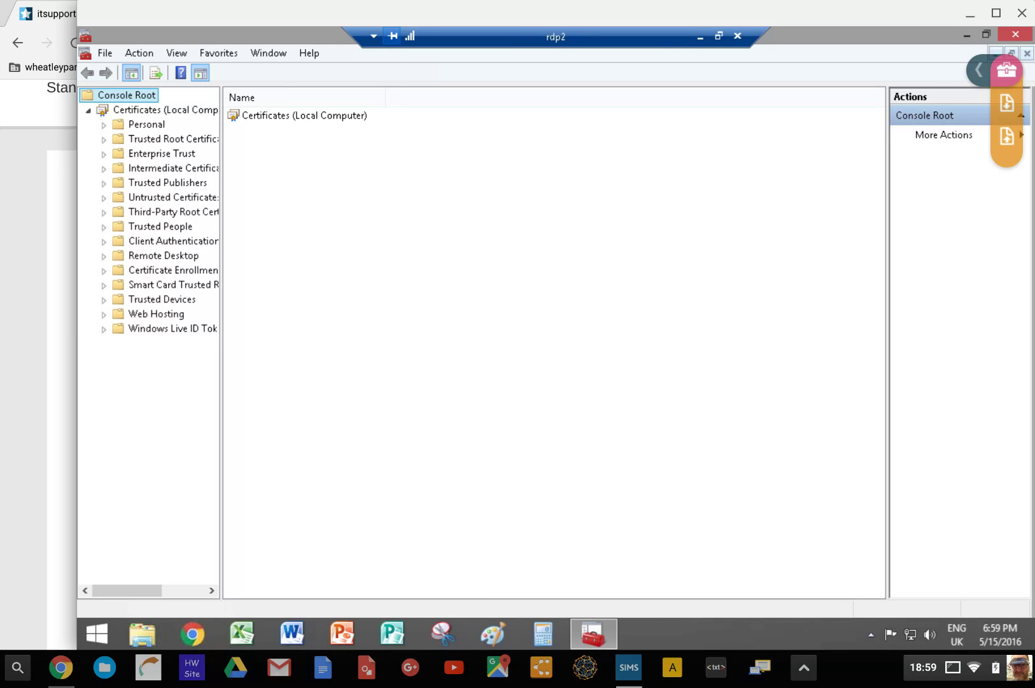
pyautogui.click(147, 124)
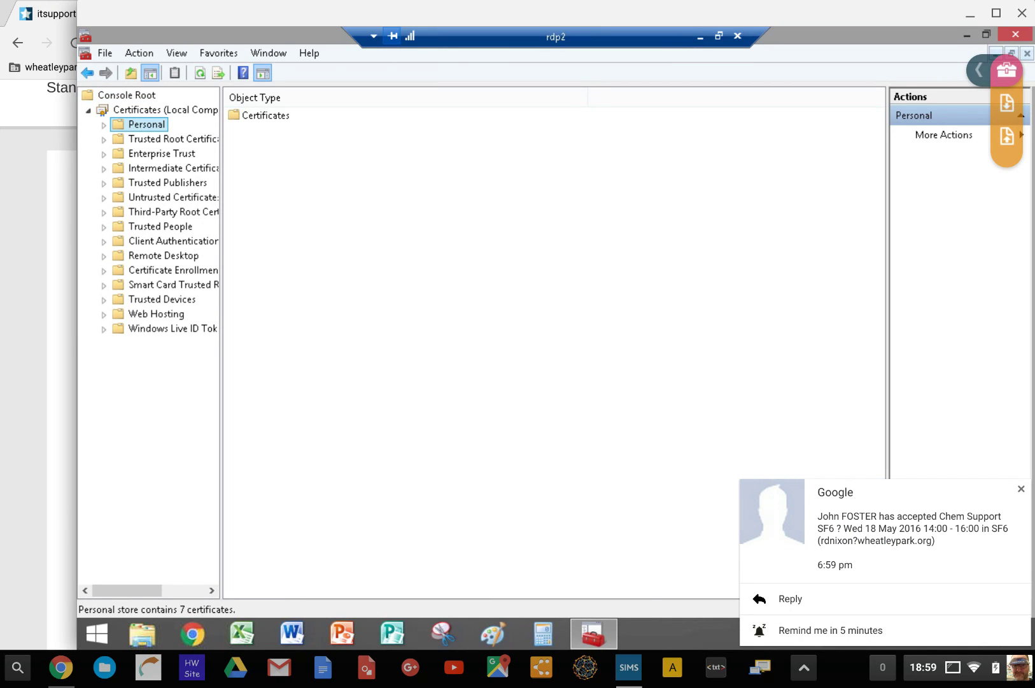
pyautogui.click(1021, 489)
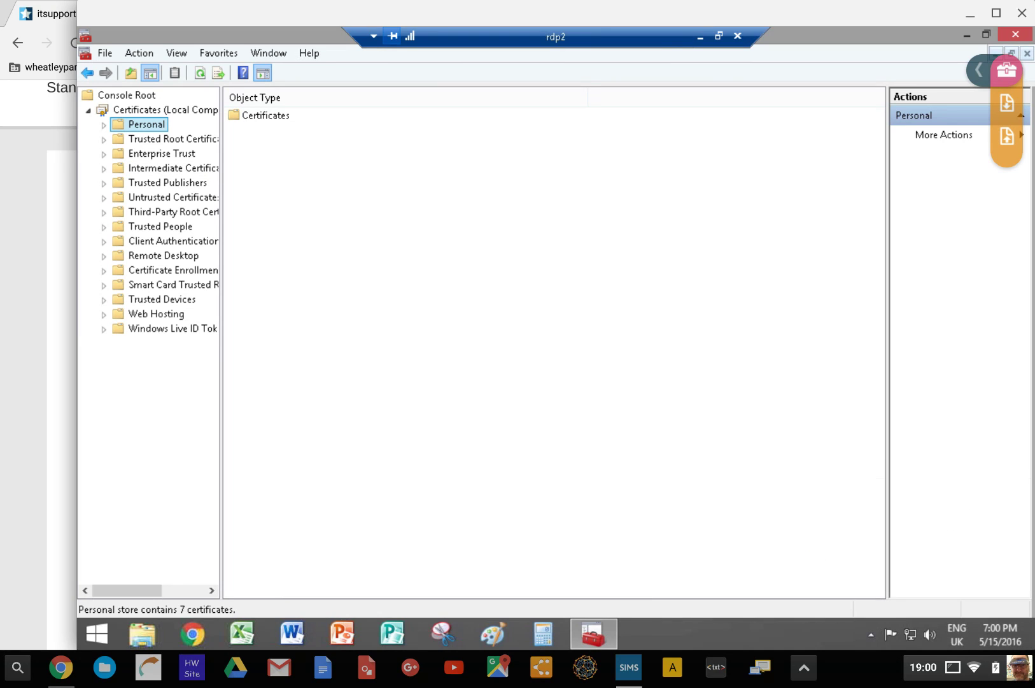
pyautogui.rightClick(148, 124)
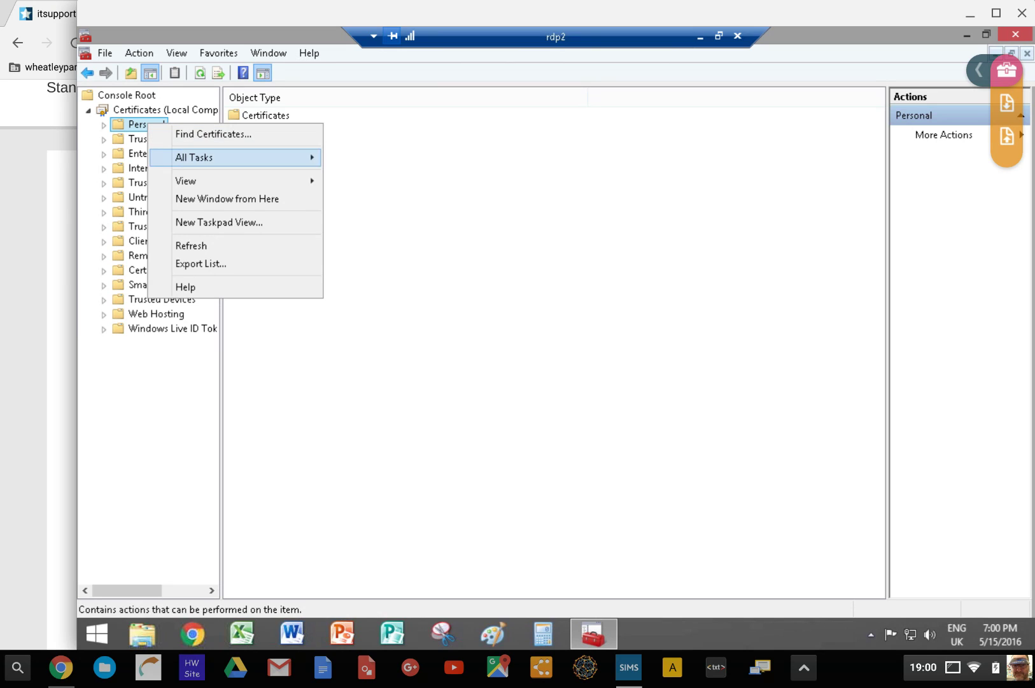
pyautogui.moveTo(194, 157)
pyautogui.moveTo(393, 222)
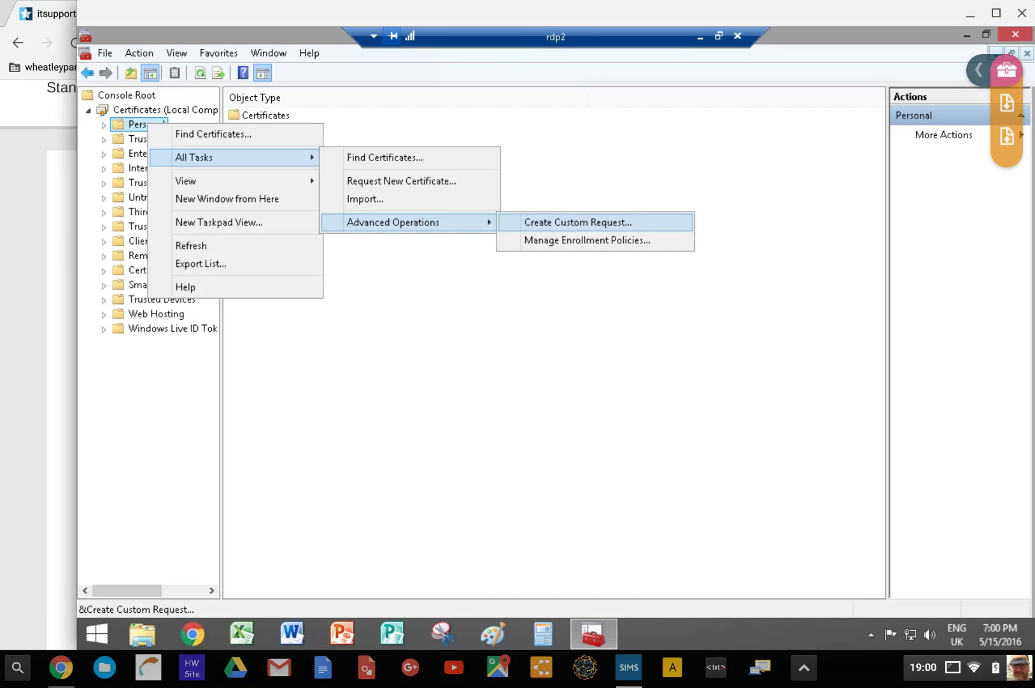
# Start Create Custom Request and move past the introduction and enrollment policy pages
pyautogui.press('Return')
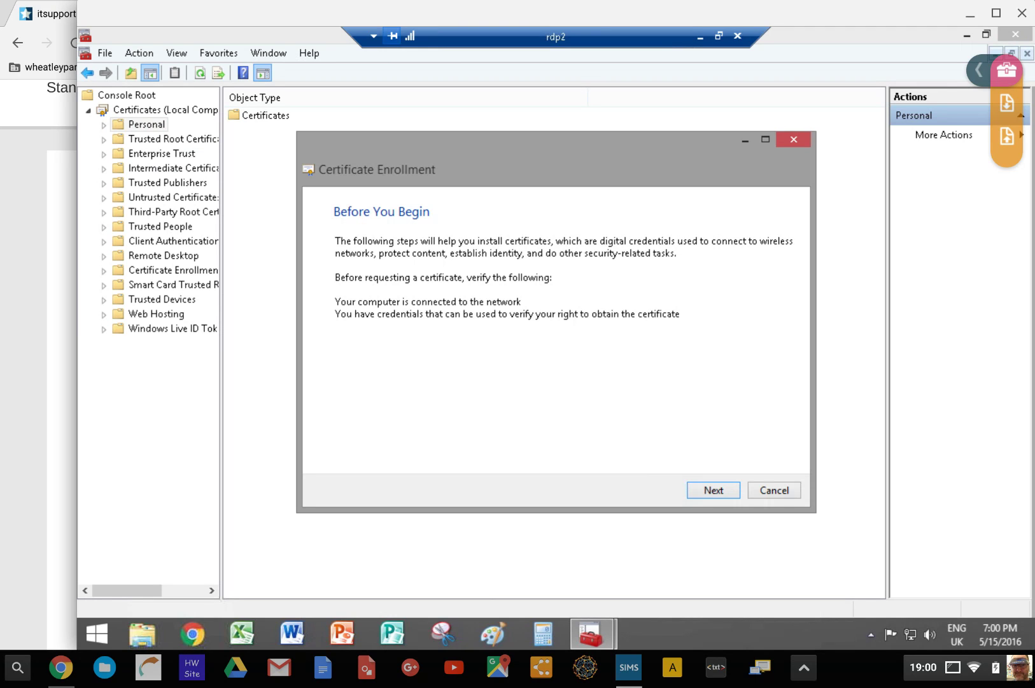
pyautogui.press('Return')
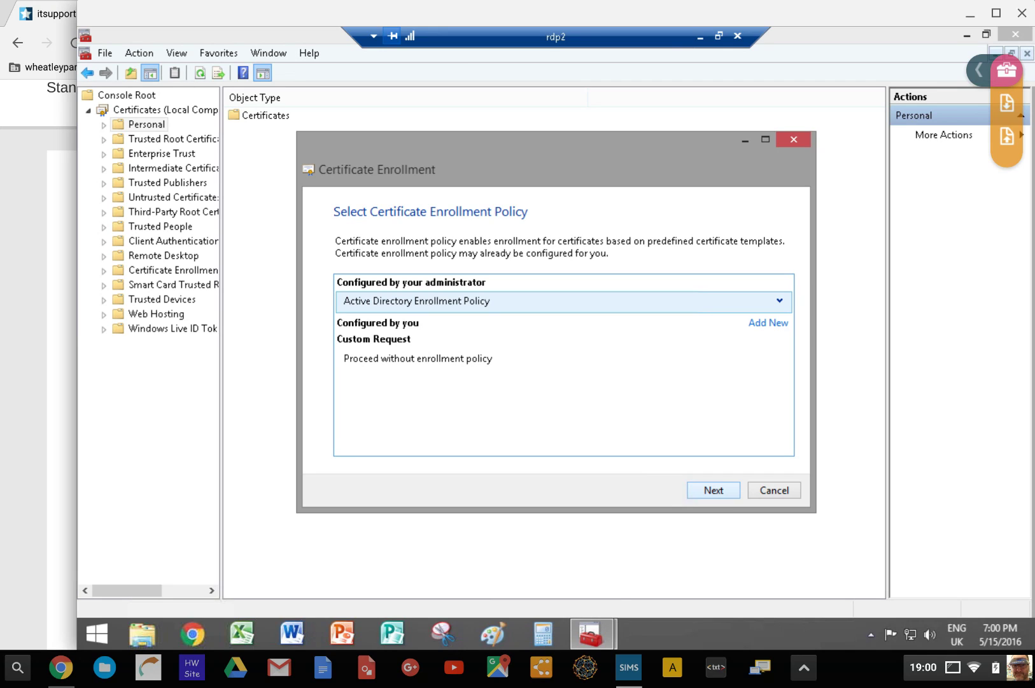
pyautogui.press('Down')
pyautogui.press('Return')
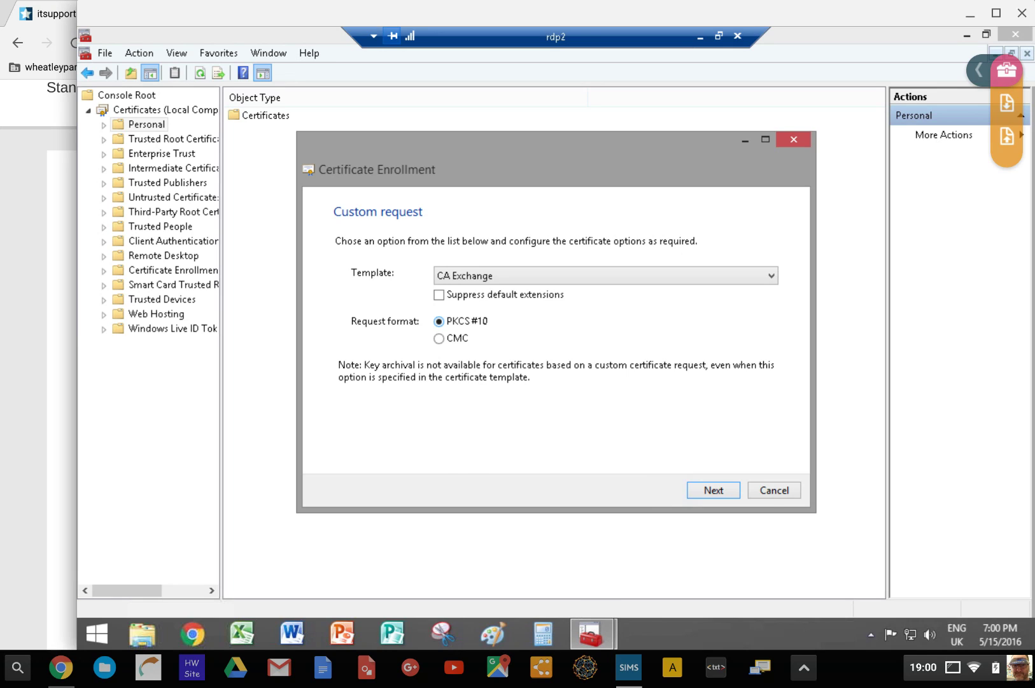
# Choose the Web Server template and open its certificate Properties from Details
pyautogui.click(605, 275)
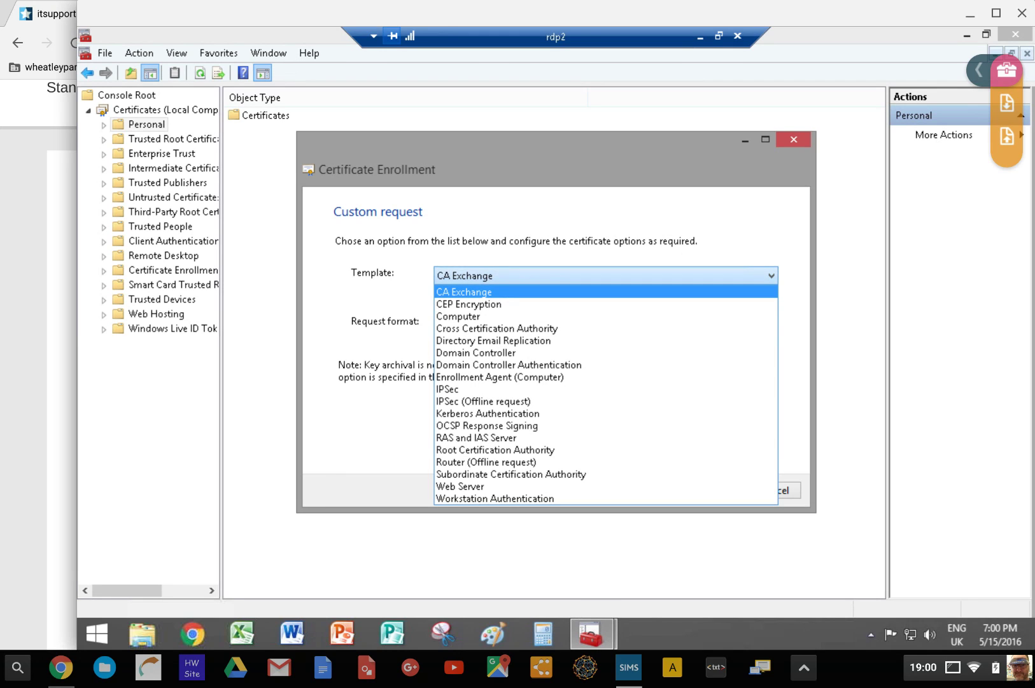
pyautogui.click(460, 485)
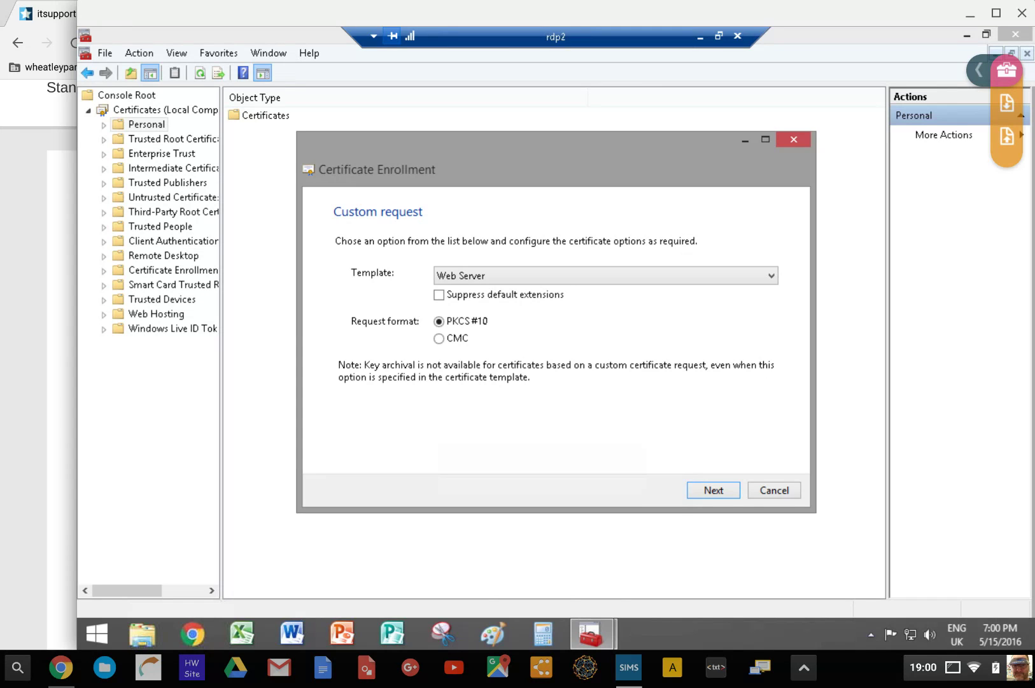
pyautogui.press('Return')
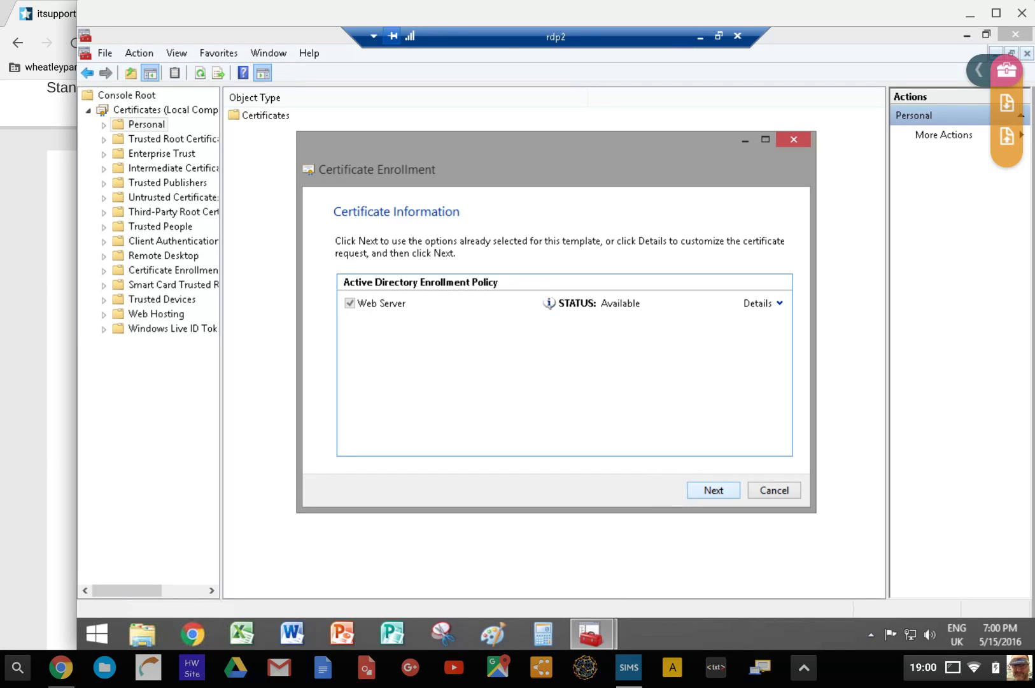
pyautogui.click(779, 303)
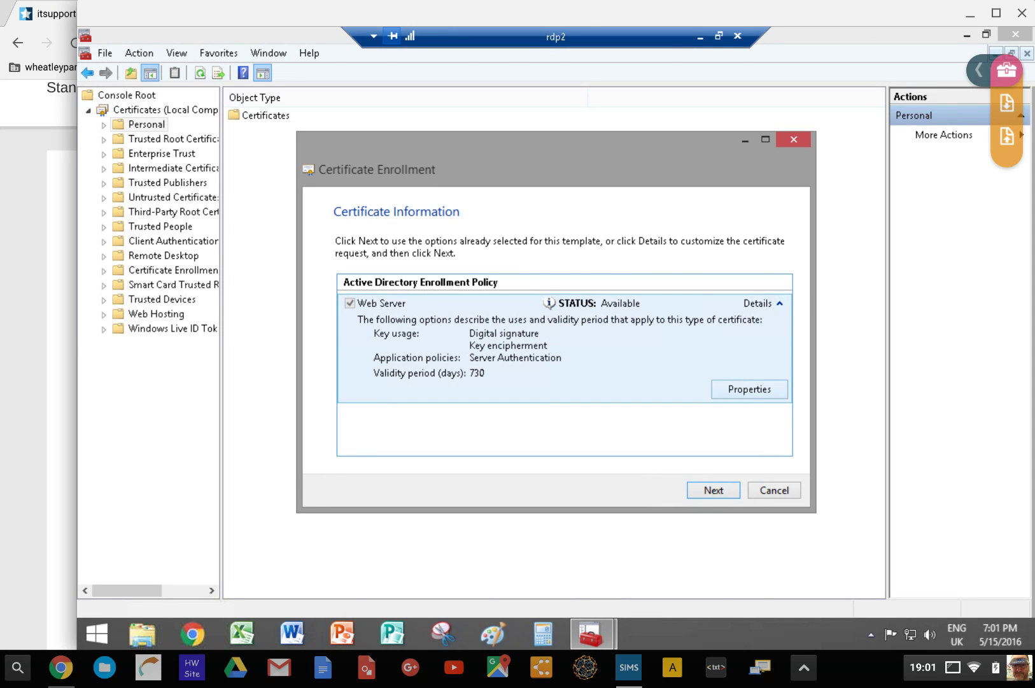
pyautogui.click(750, 389)
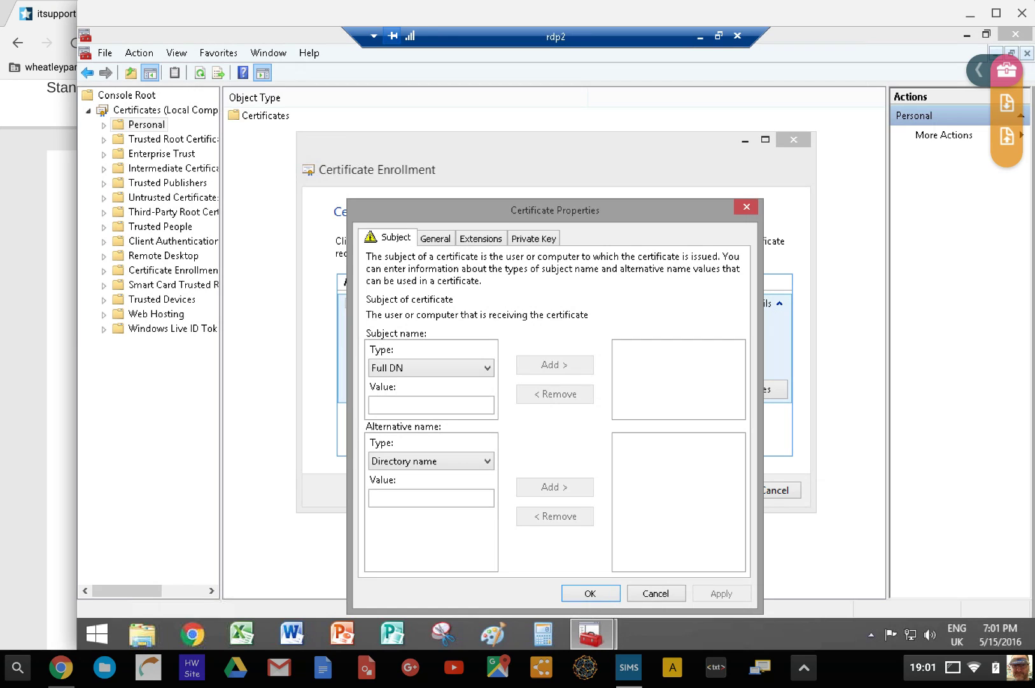
# Add Common name and Organization 'Wheatley Park School' to the subject
pyautogui.click(431, 367)
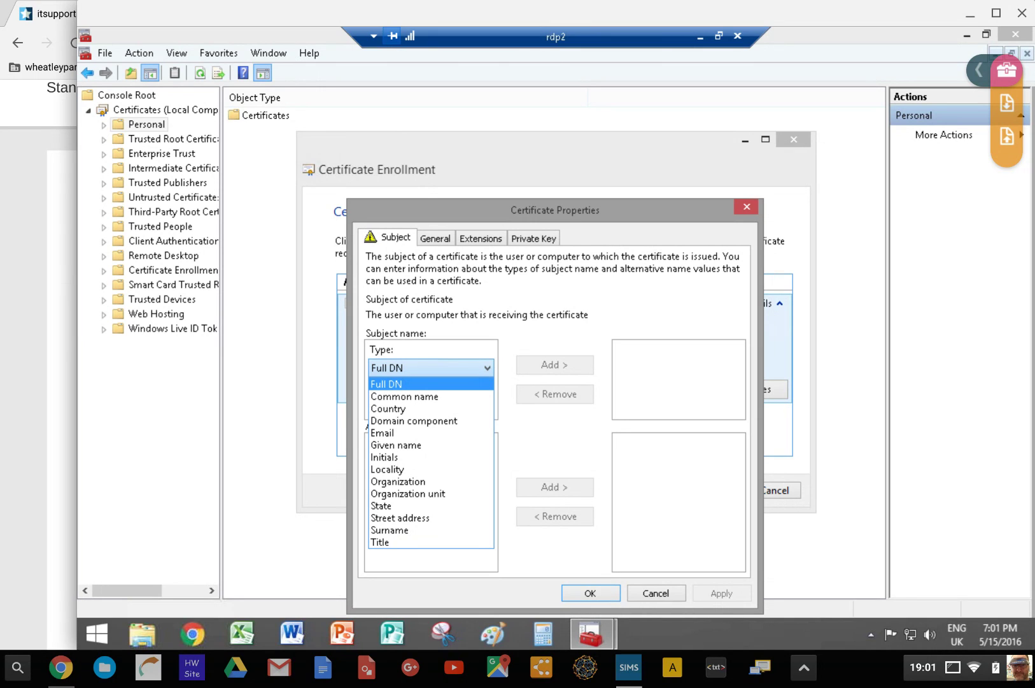
pyautogui.click(405, 396)
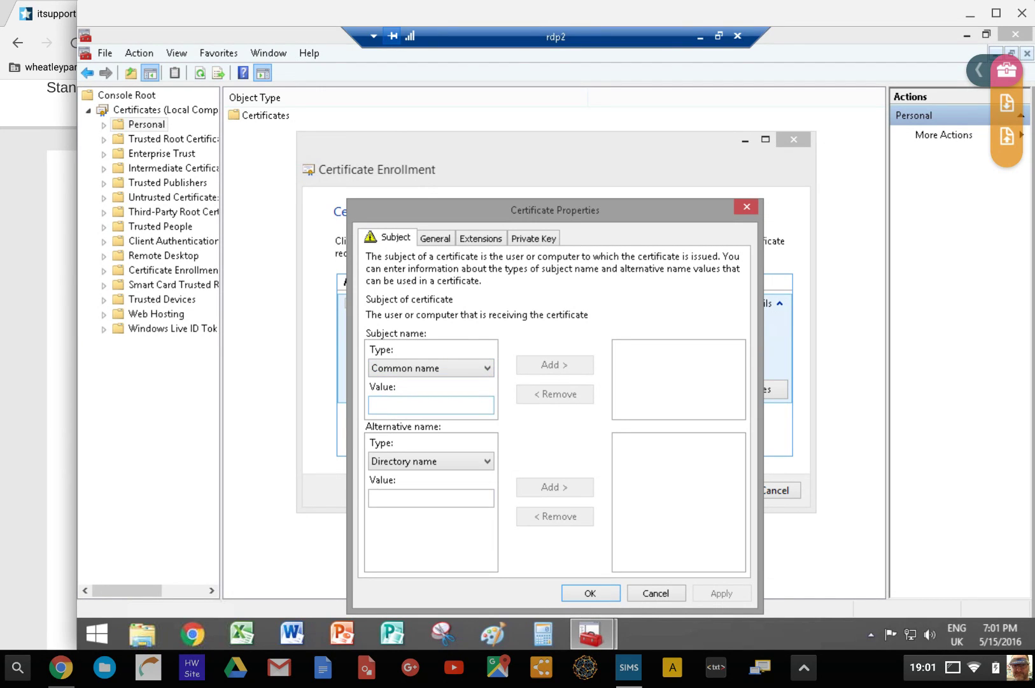
pyautogui.click(407, 405)
pyautogui.write('Wheatley')
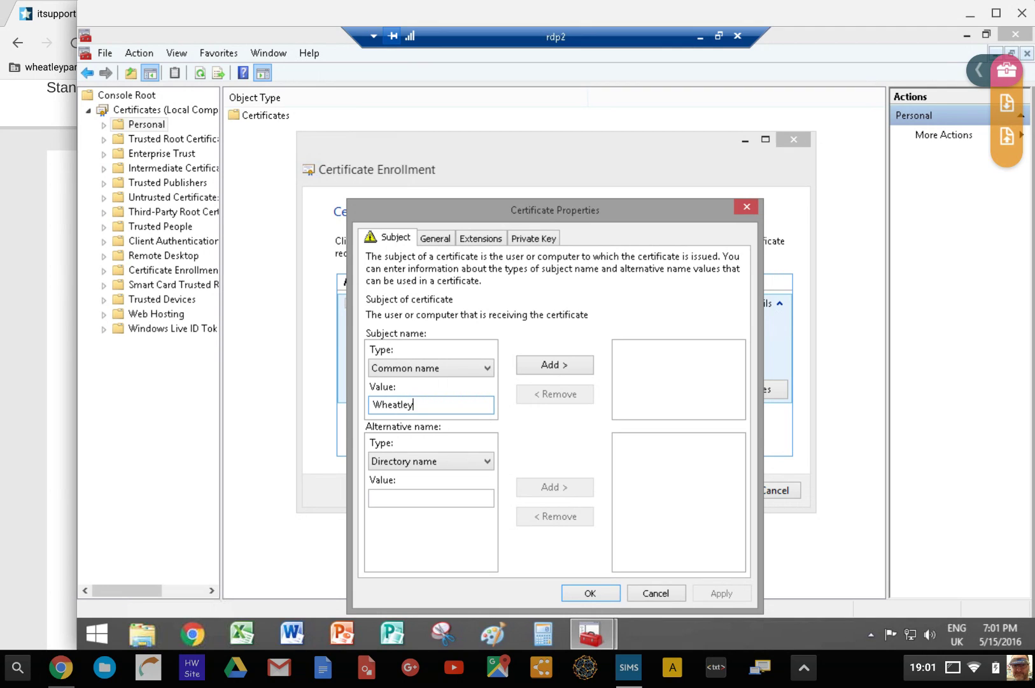
pyautogui.write(' Park School')
pyautogui.click(554, 365)
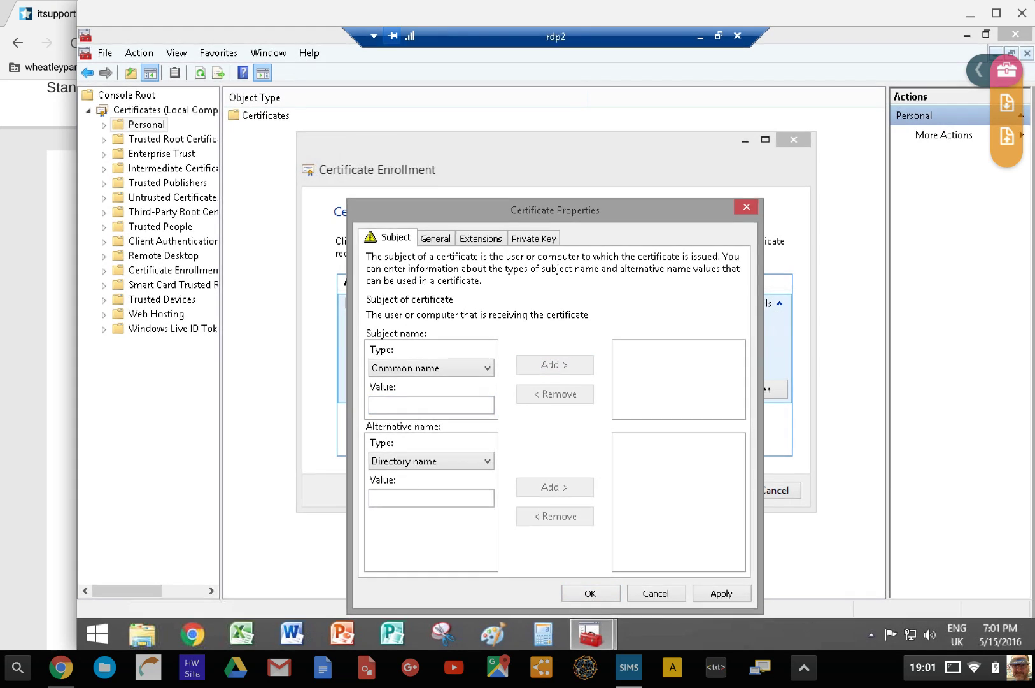
pyautogui.click(487, 368)
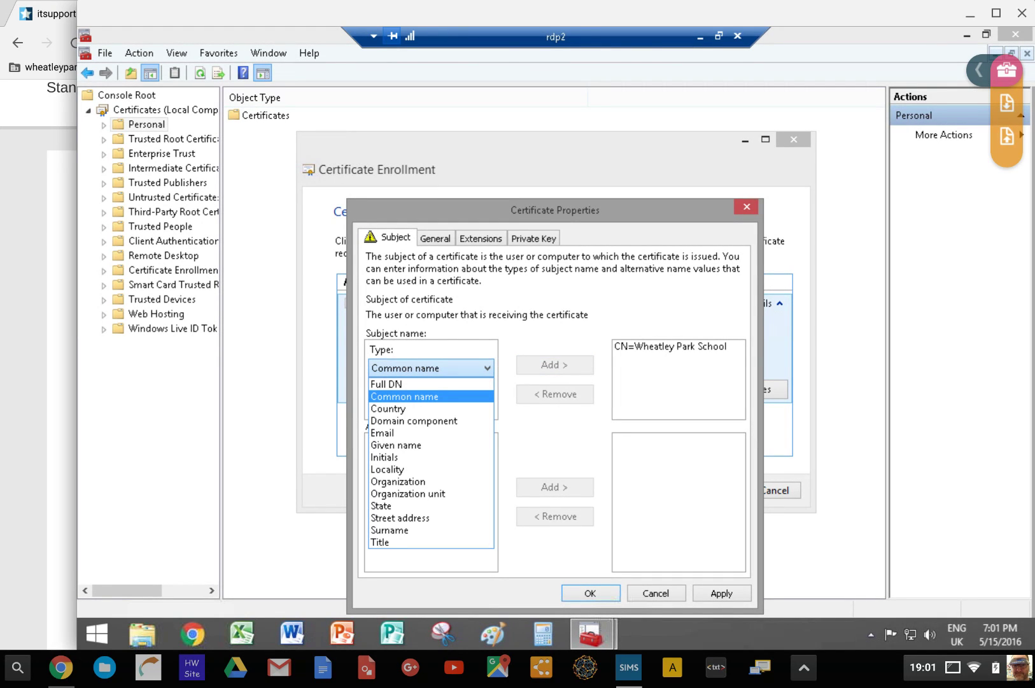
pyautogui.click(398, 481)
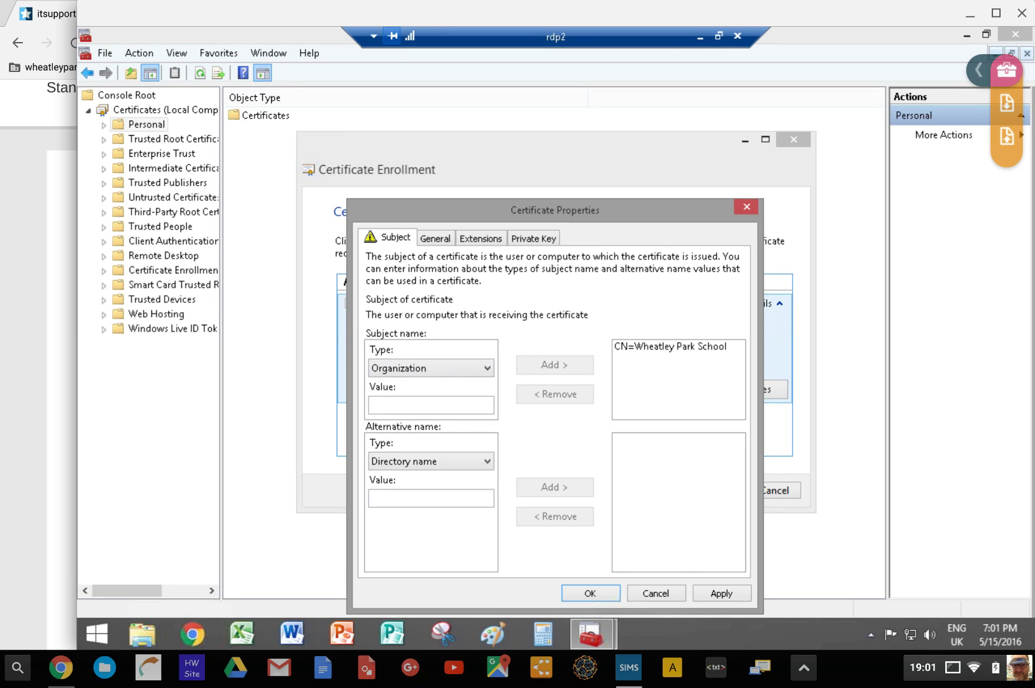
pyautogui.click(431, 404)
pyautogui.write('Wheatley Park School')
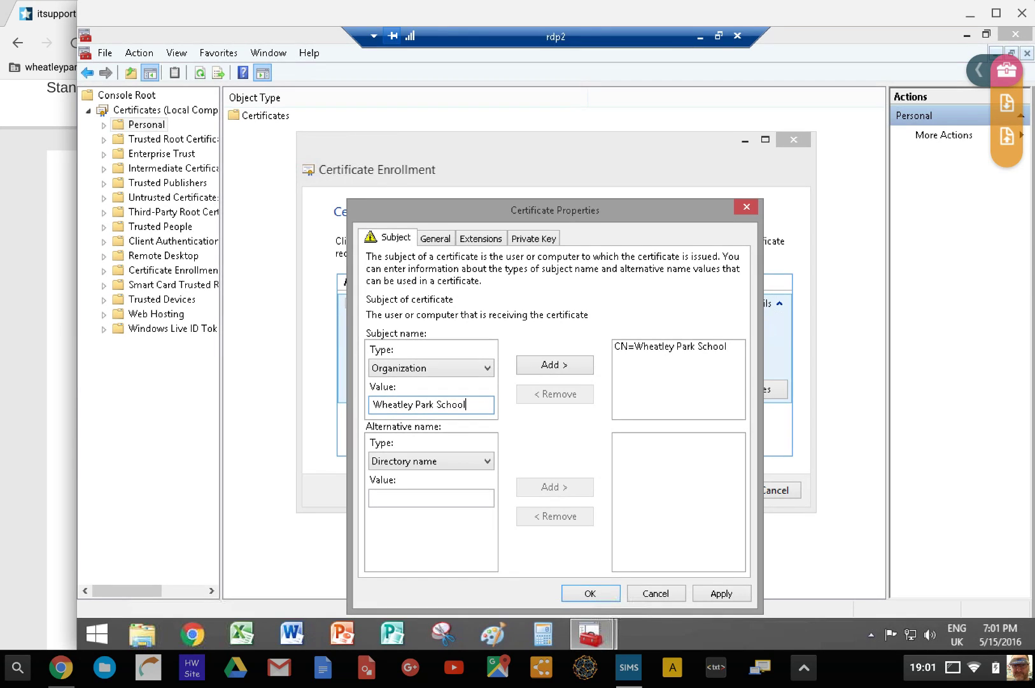
pyautogui.click(554, 364)
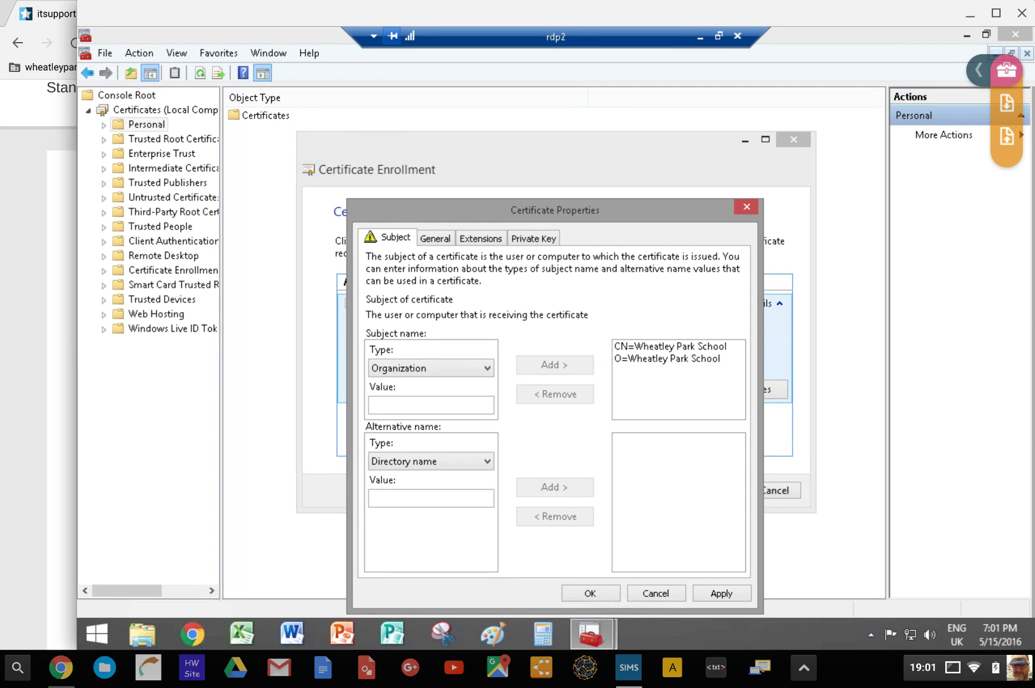
# Add Locality Holton, State XX and Country GB to the subject
pyautogui.click(431, 368)
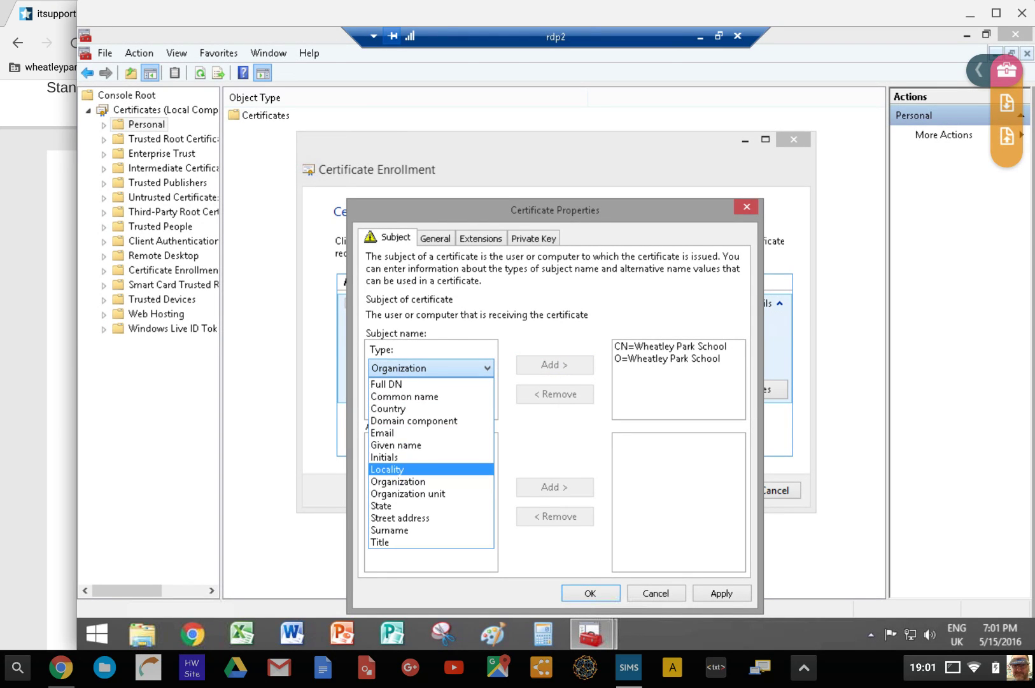
pyautogui.click(388, 469)
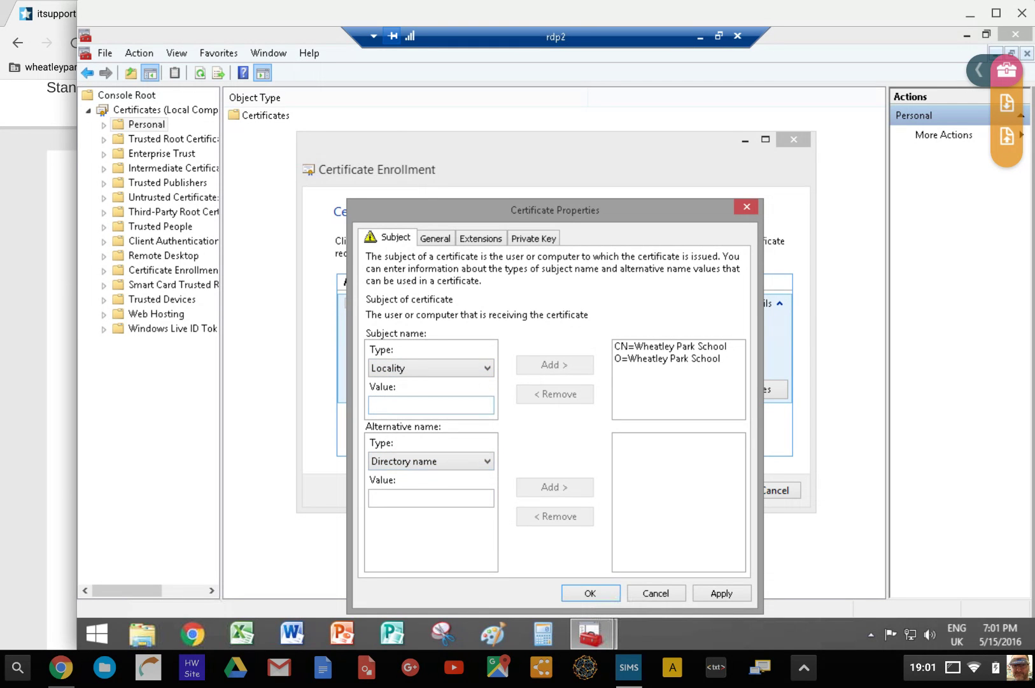
pyautogui.click(431, 405)
pyautogui.write('Holton')
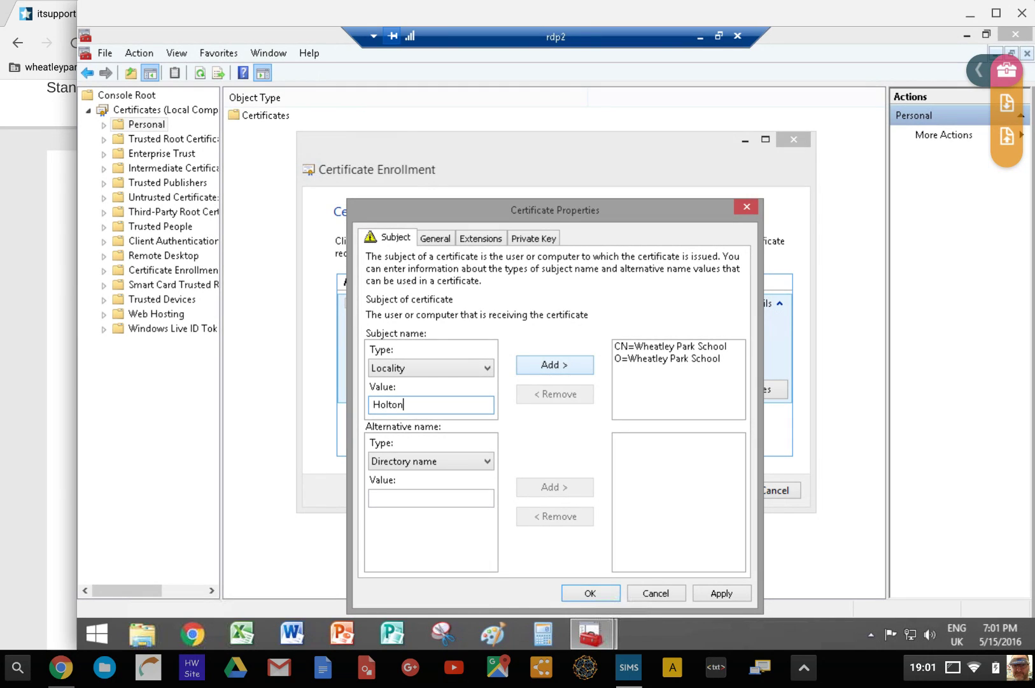
pyautogui.click(554, 364)
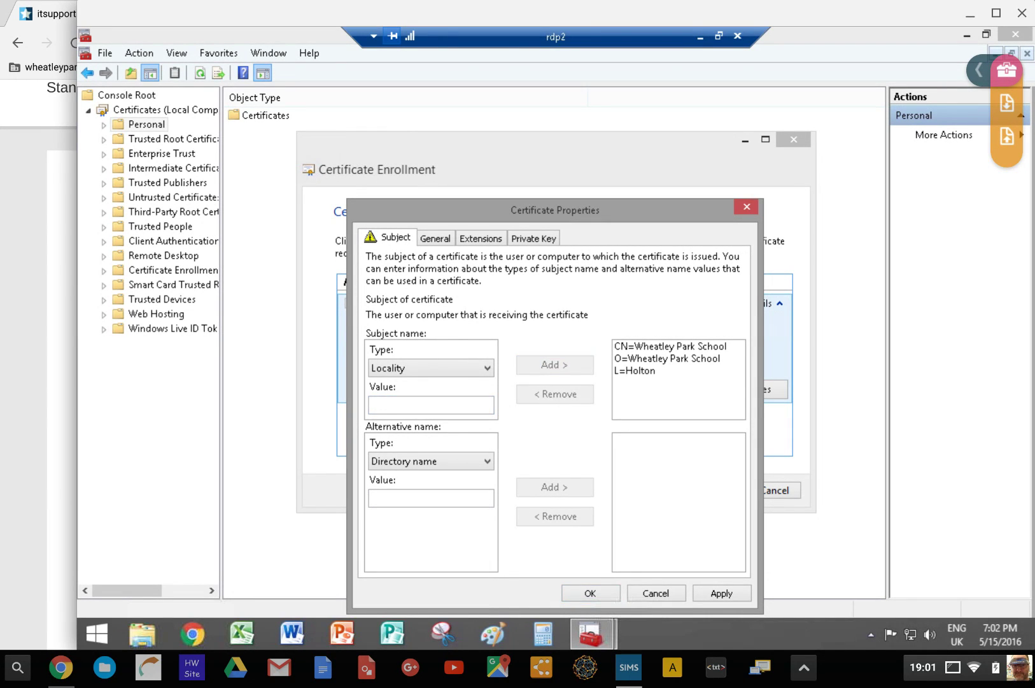
pyautogui.click(431, 367)
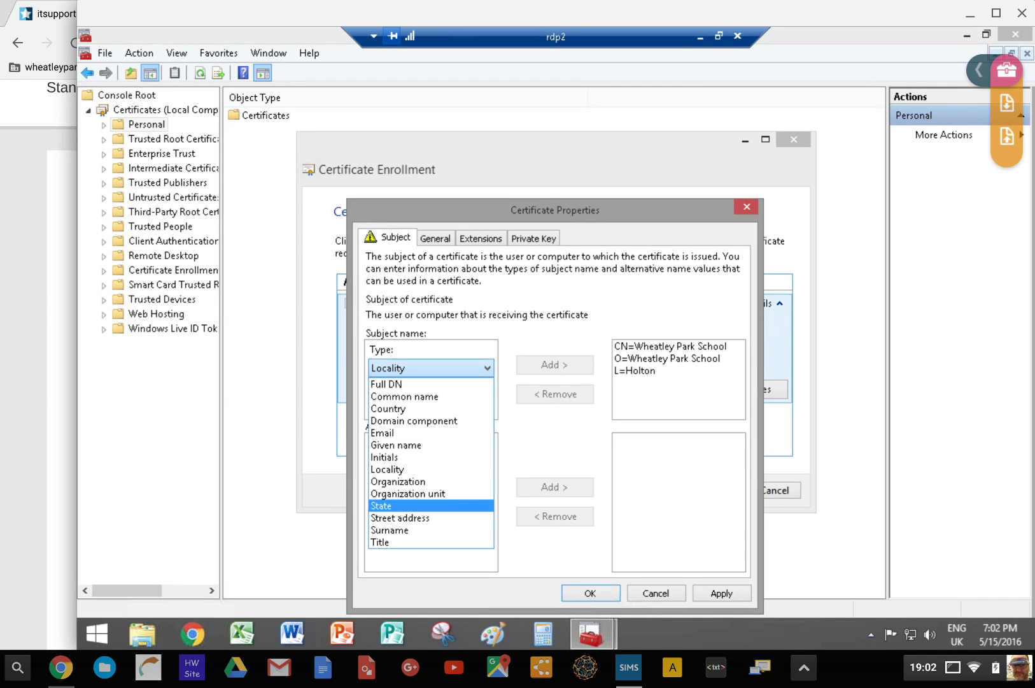
pyautogui.click(383, 505)
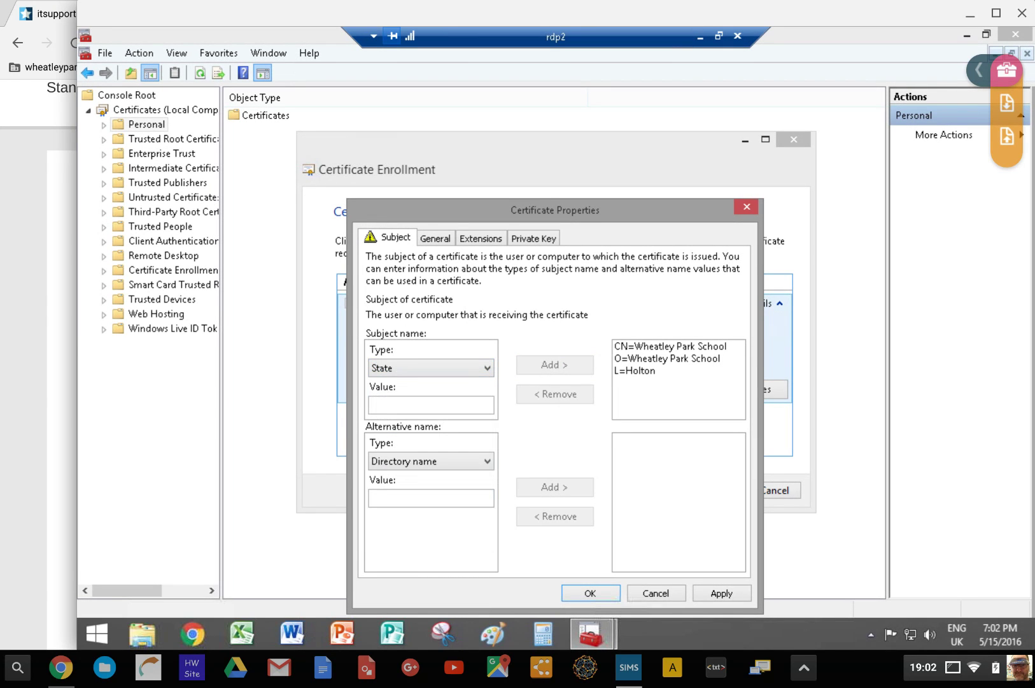
pyautogui.click(431, 405)
pyautogui.write('XX')
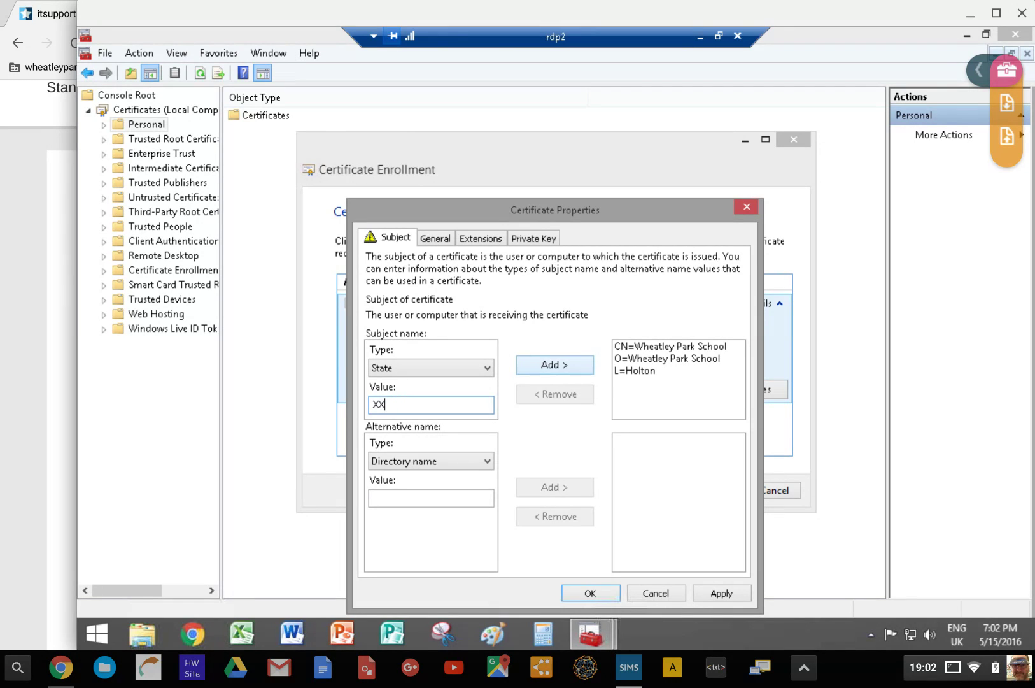
pyautogui.click(555, 364)
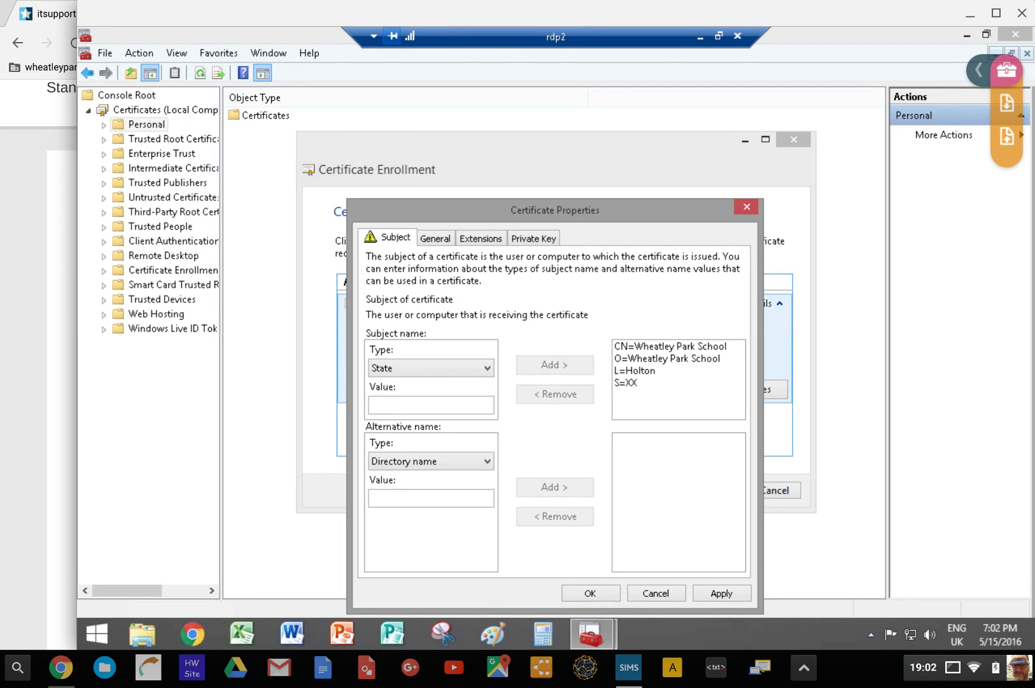
pyautogui.click(431, 368)
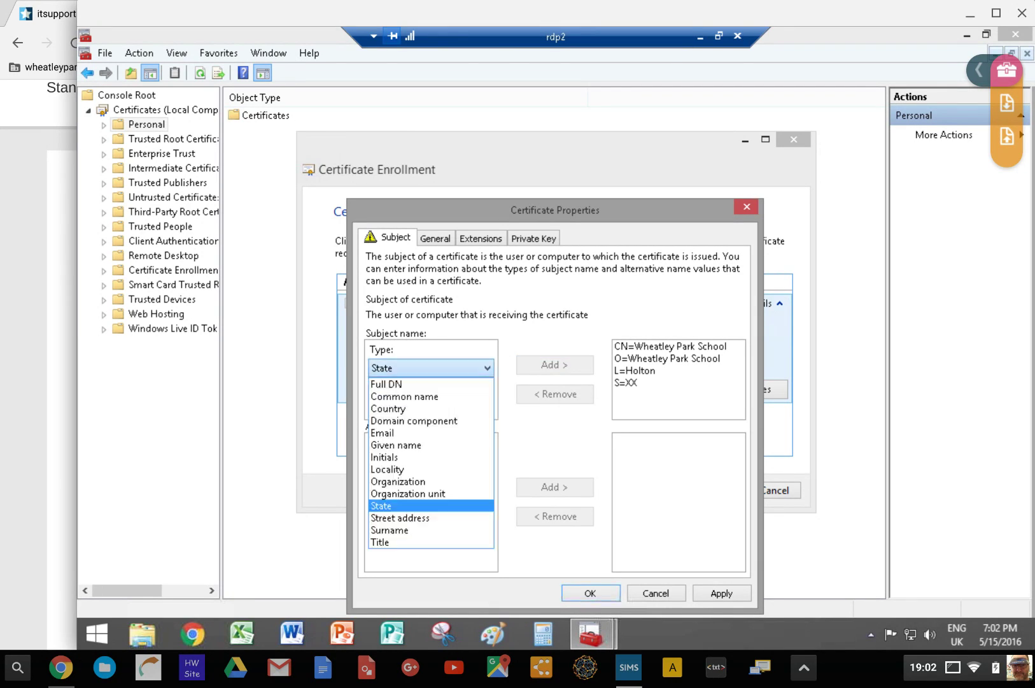
pyautogui.click(388, 408)
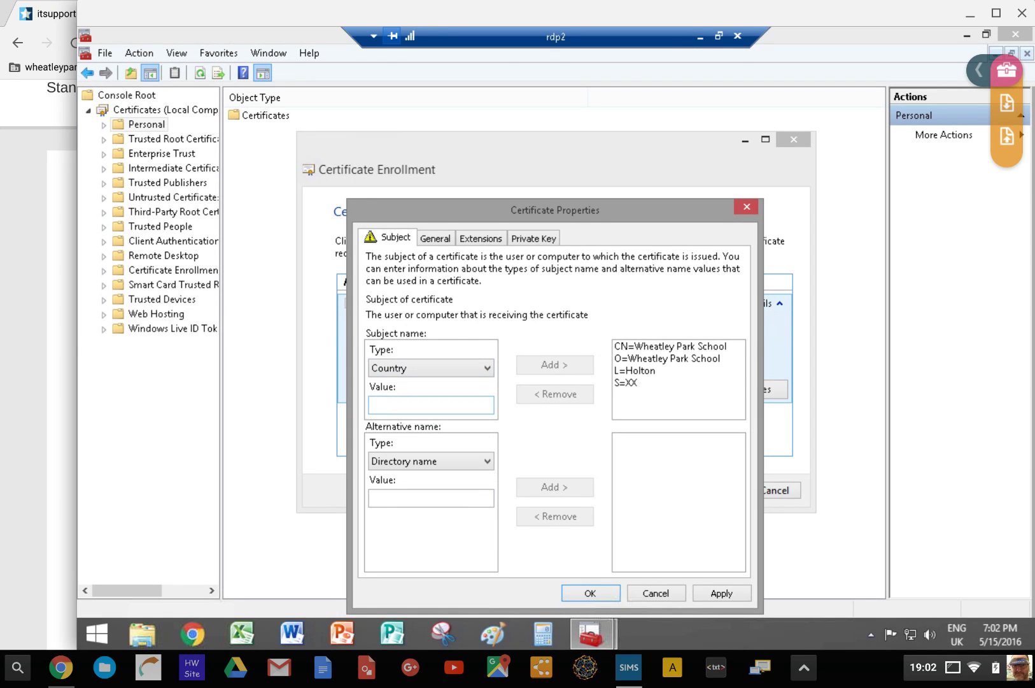
pyautogui.click(374, 404)
pyautogui.write('GB')
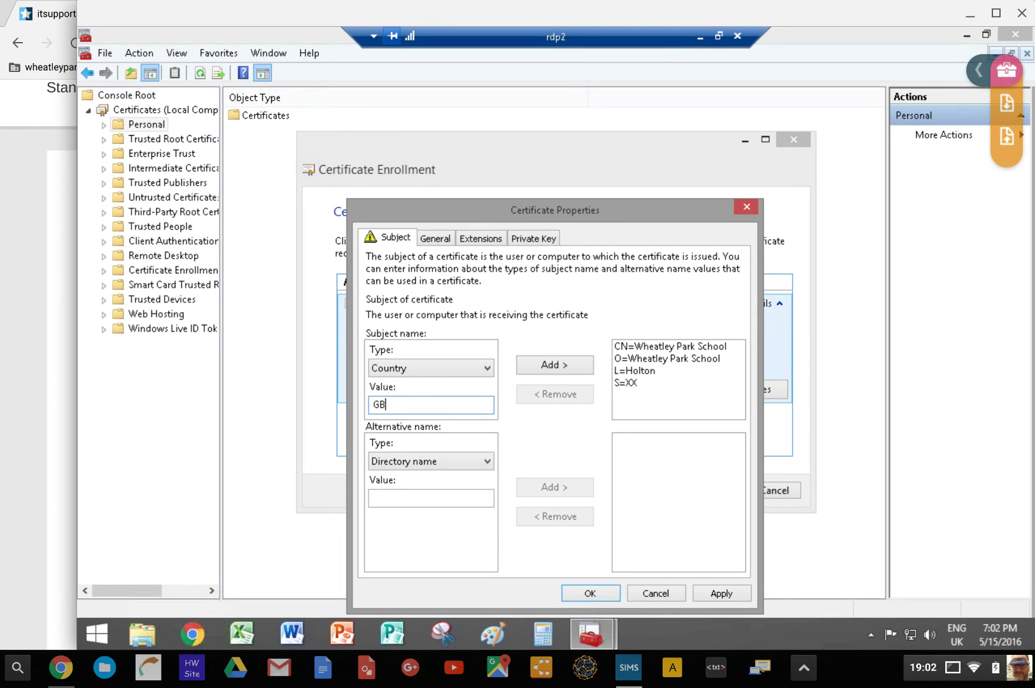
pyautogui.click(555, 365)
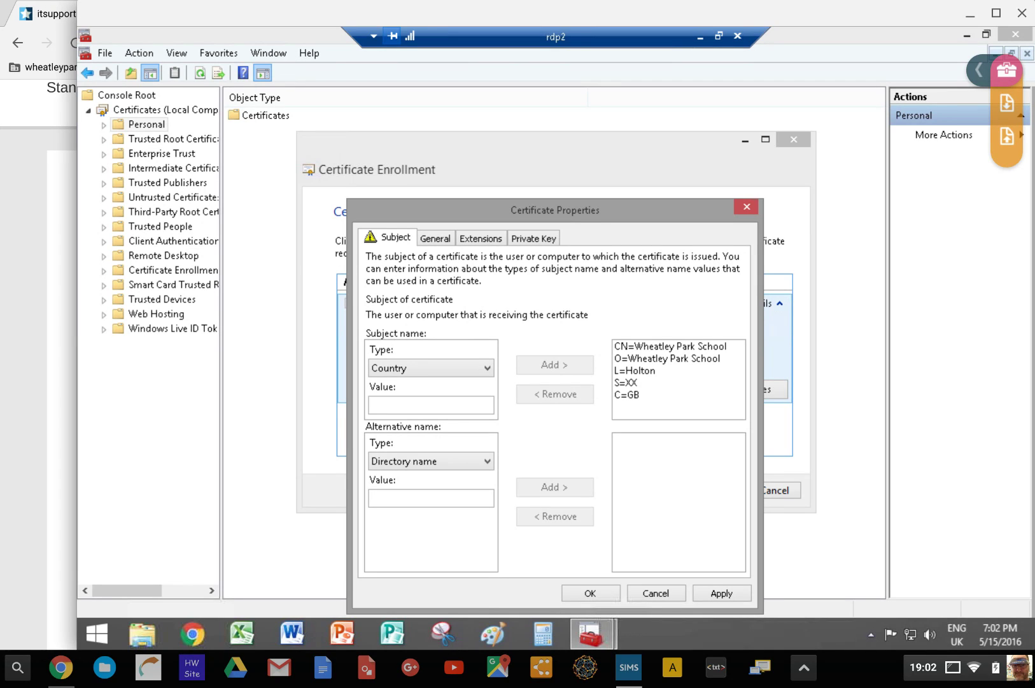
pyautogui.hotkey('ctrl', 'Tab')
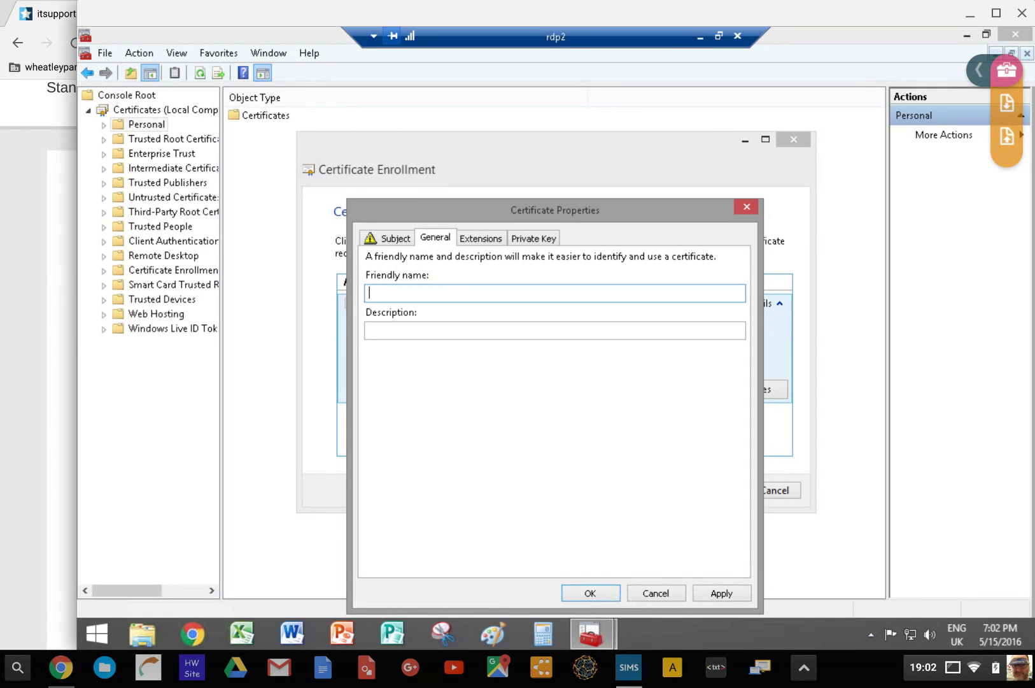
# Set the request's friendly name to test.wheatleypark.org
pyautogui.write('Test')
pyautogui.press('BackSpace')
pyautogui.press('BackSpace')
pyautogui.press('BackSpace')
pyautogui.press('BackSpace')
pyautogui.write('test.wheatleypark.org')
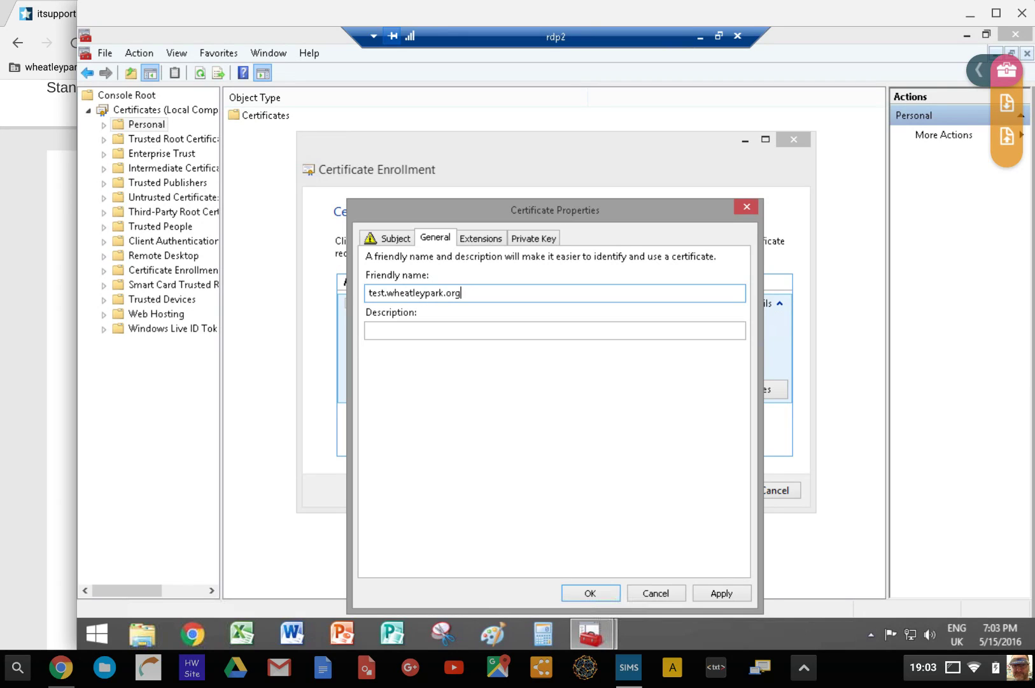
pyautogui.click(534, 238)
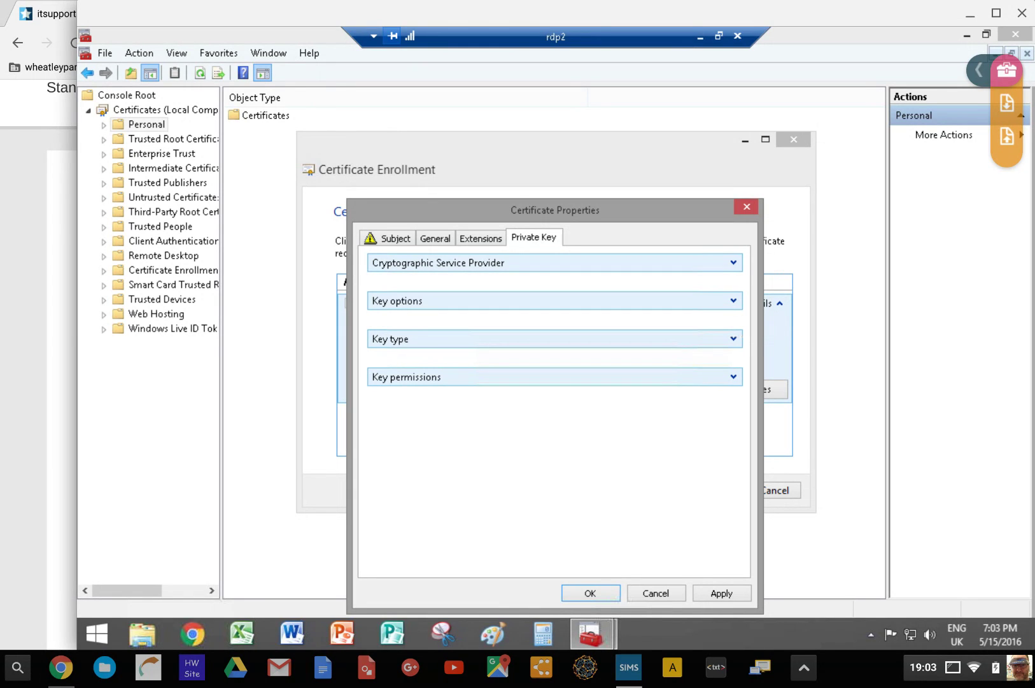
# Tick Make private key exportable under Key options and apply the properties
pyautogui.click(734, 301)
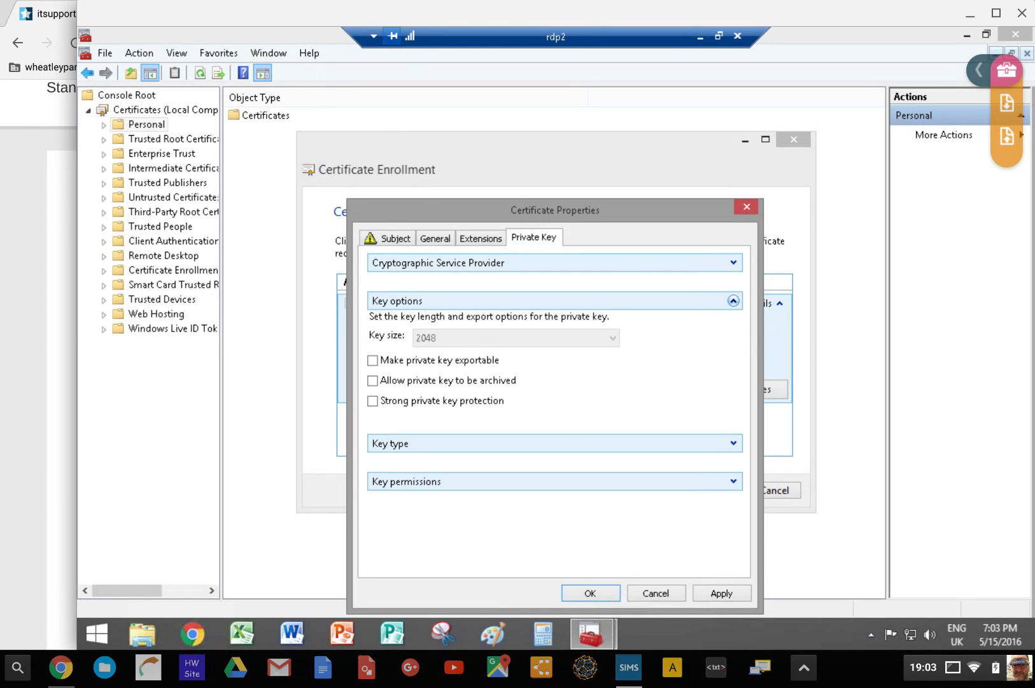
pyautogui.click(372, 360)
pyautogui.click(590, 593)
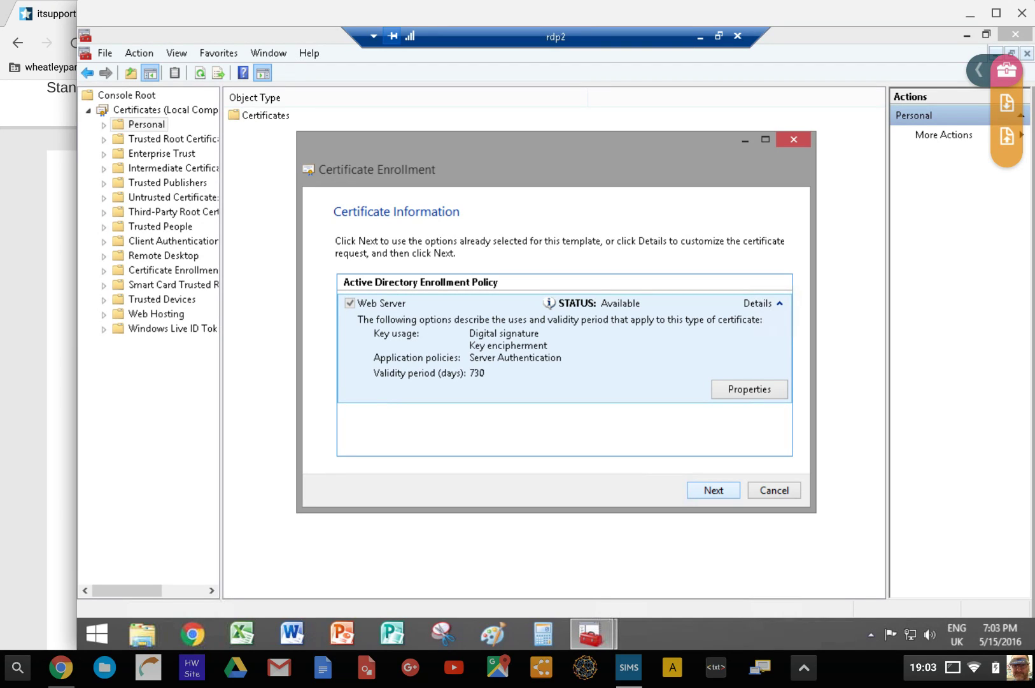
# Advance to the offline request save page, then cancel the Certificate Enrollment wizard
pyautogui.click(713, 489)
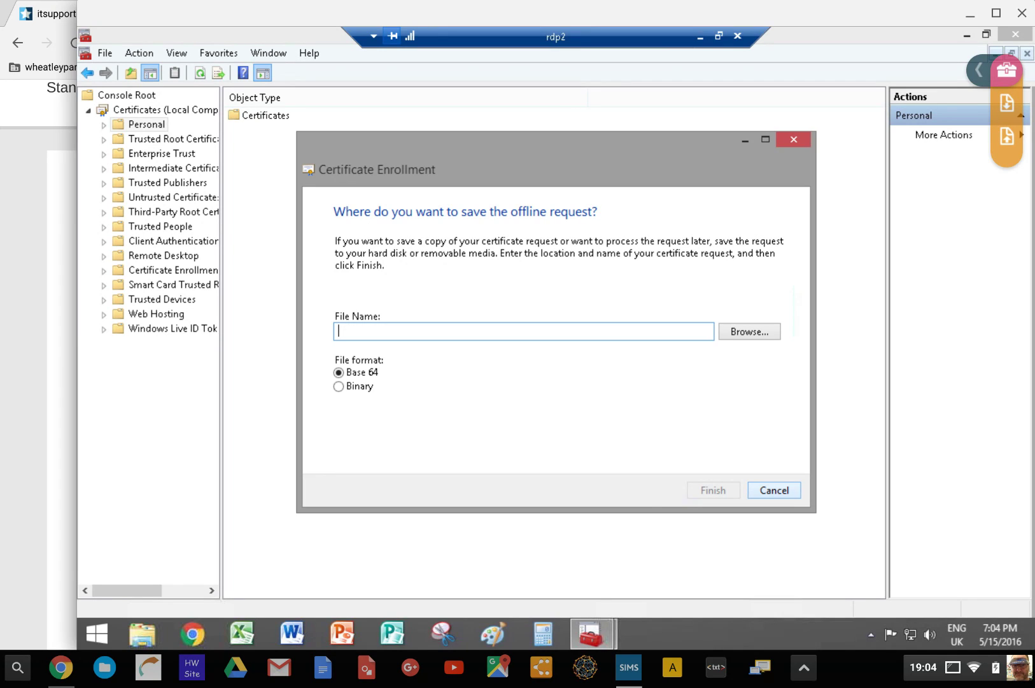
pyautogui.press('Escape')
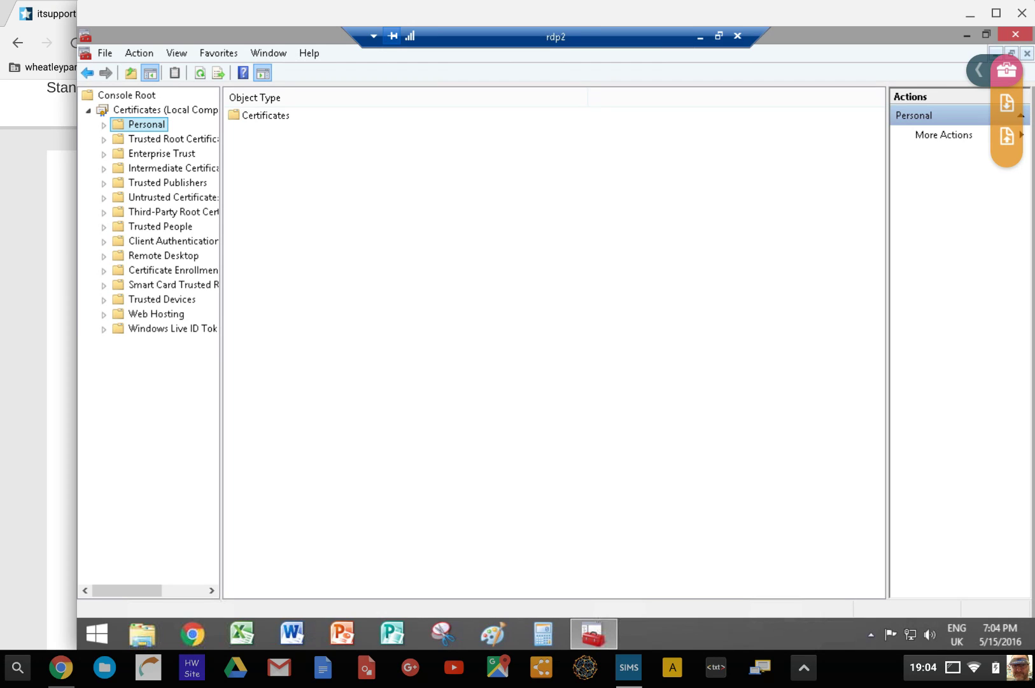
# Check GoDaddy's Re-Key page, then return and drag Console1 to the right side
pyautogui.click(987, 35)
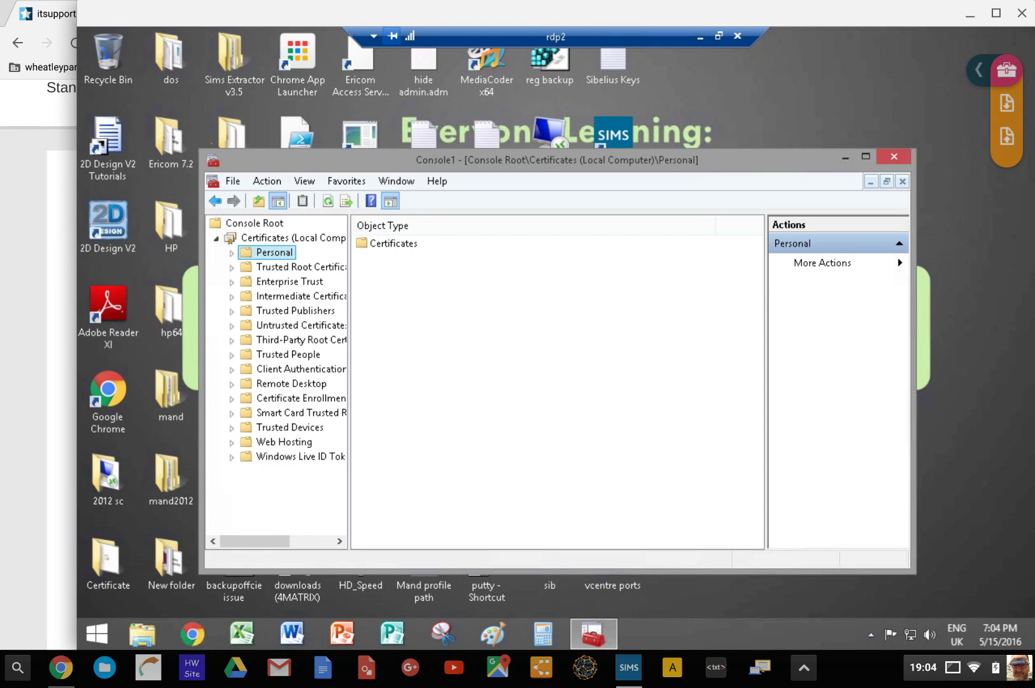
pyautogui.click(31, 290)
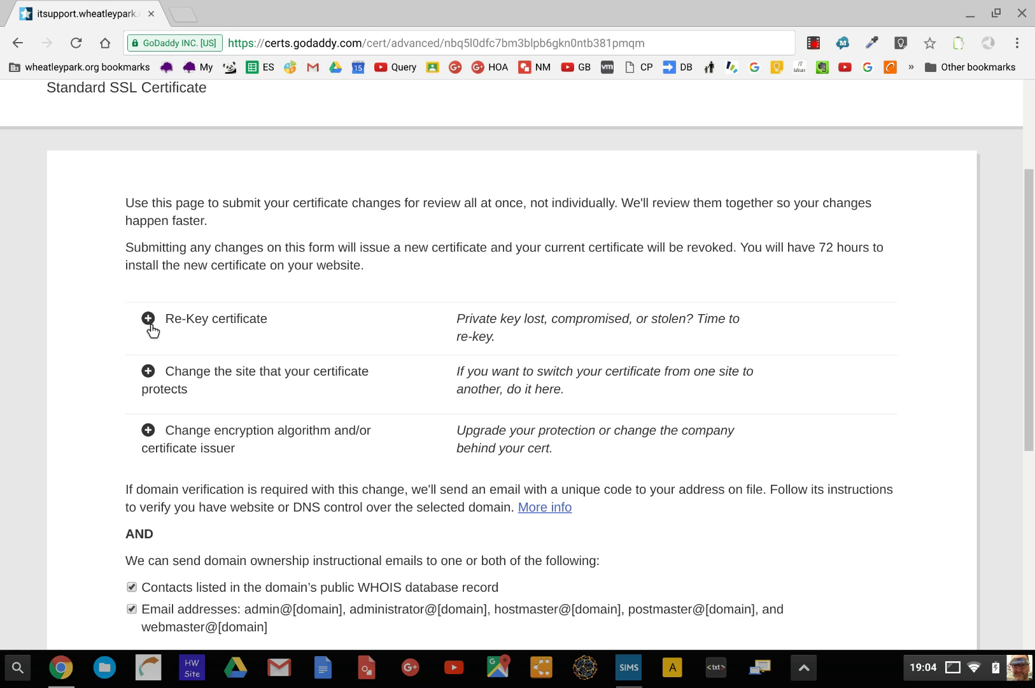
pyautogui.click(637, 679)
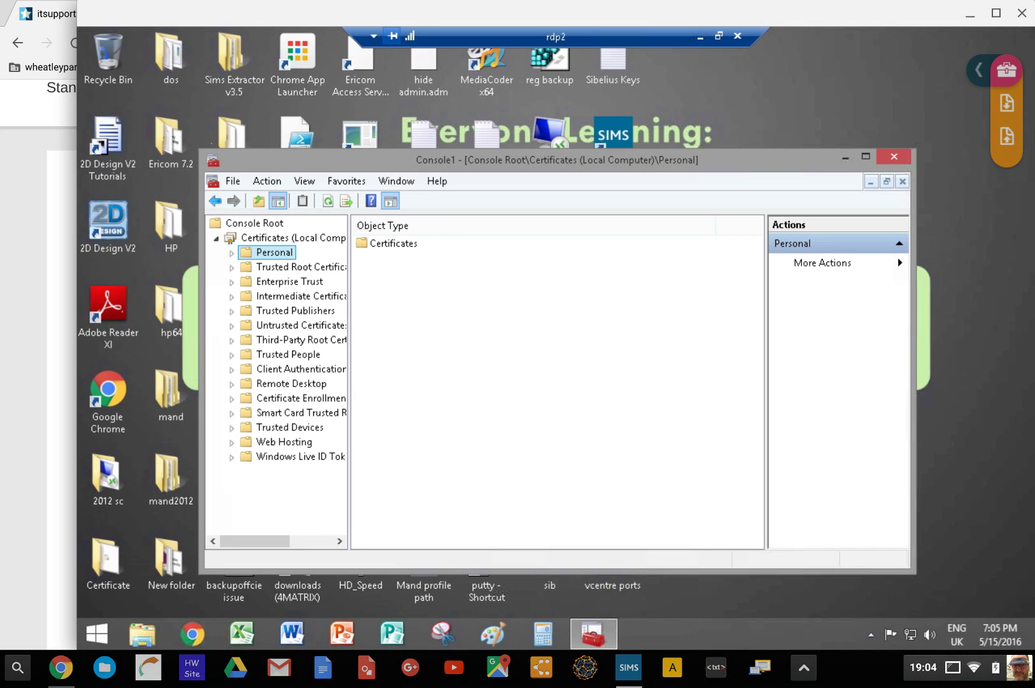
pyautogui.moveTo(395, 159); pyautogui.dragTo(736, 177)
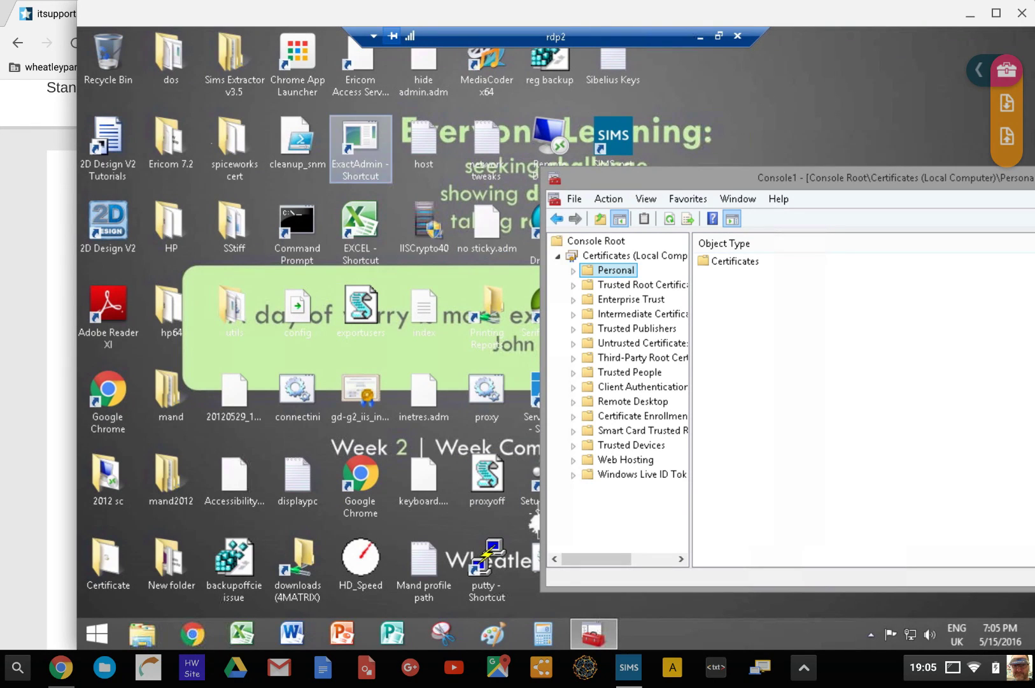
# Open spiceworks cert\2016\itsupport.wheatleypark.org (1) to show d22abdeda4acf16c, gd-g2_iis_intermediates and itsupportnew
pyautogui.doubleClick(234, 148)
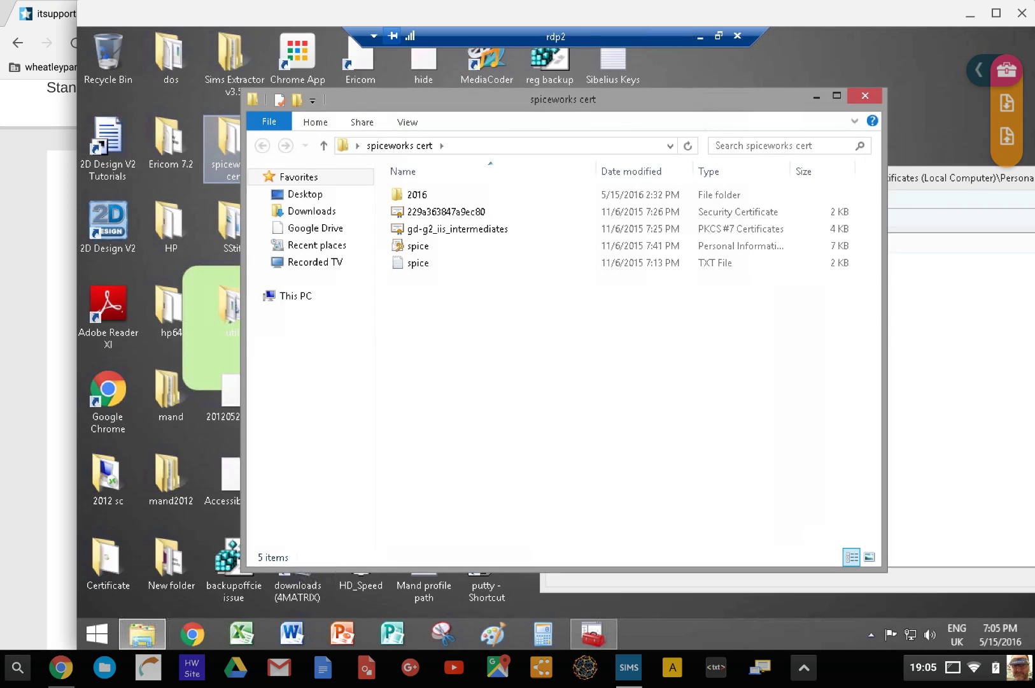
pyautogui.click(417, 195)
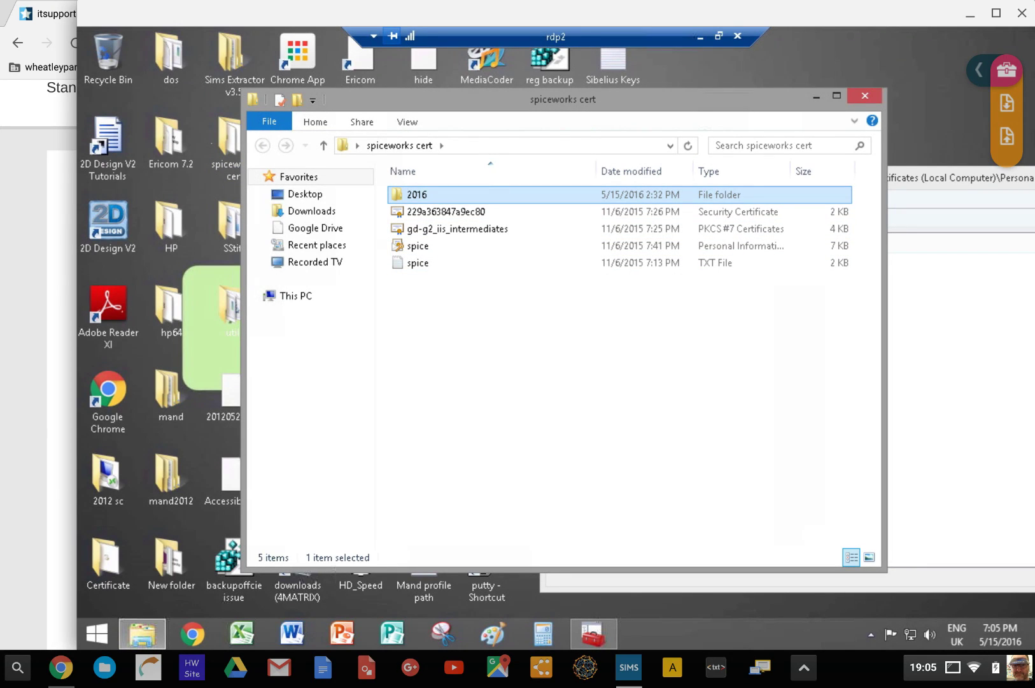
pyautogui.doubleClick(417, 194)
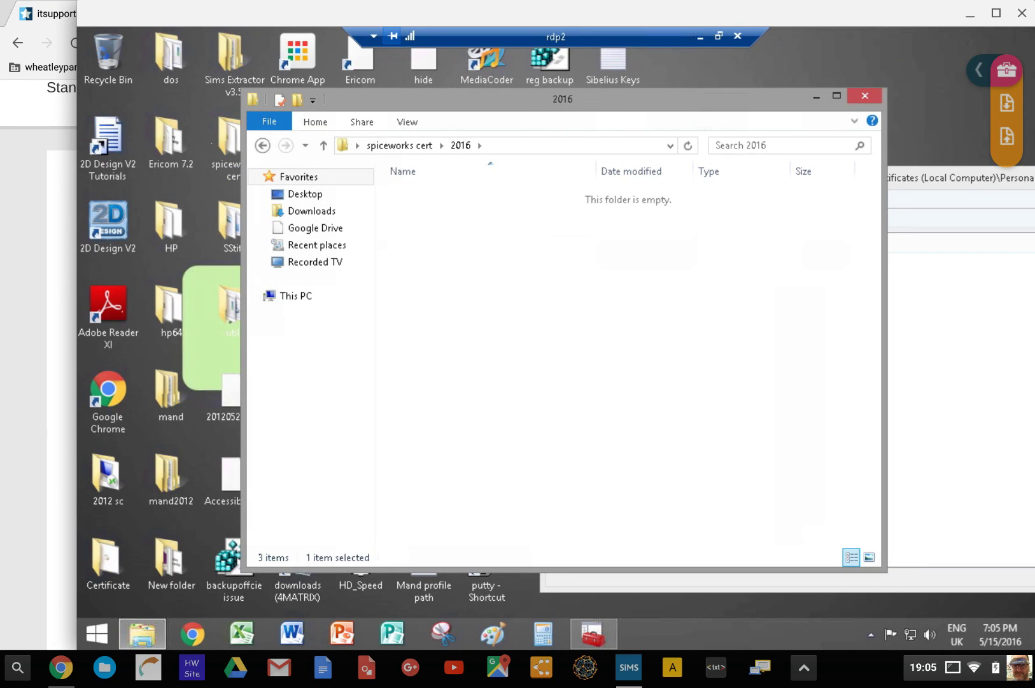
pyautogui.doubleClick(417, 194)
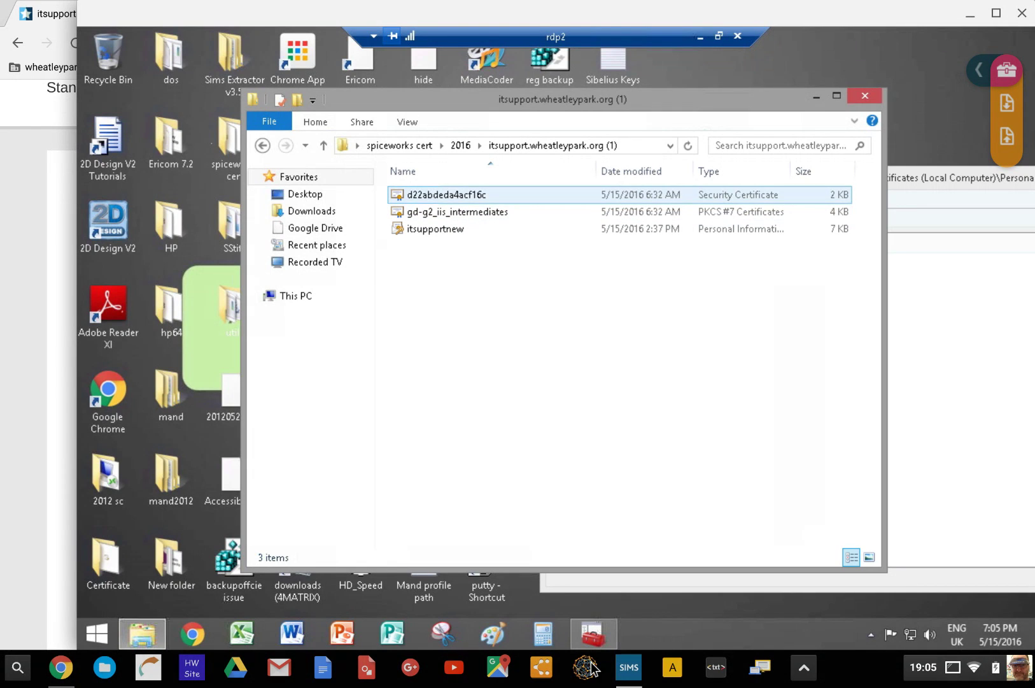
pyautogui.moveTo(593, 633)
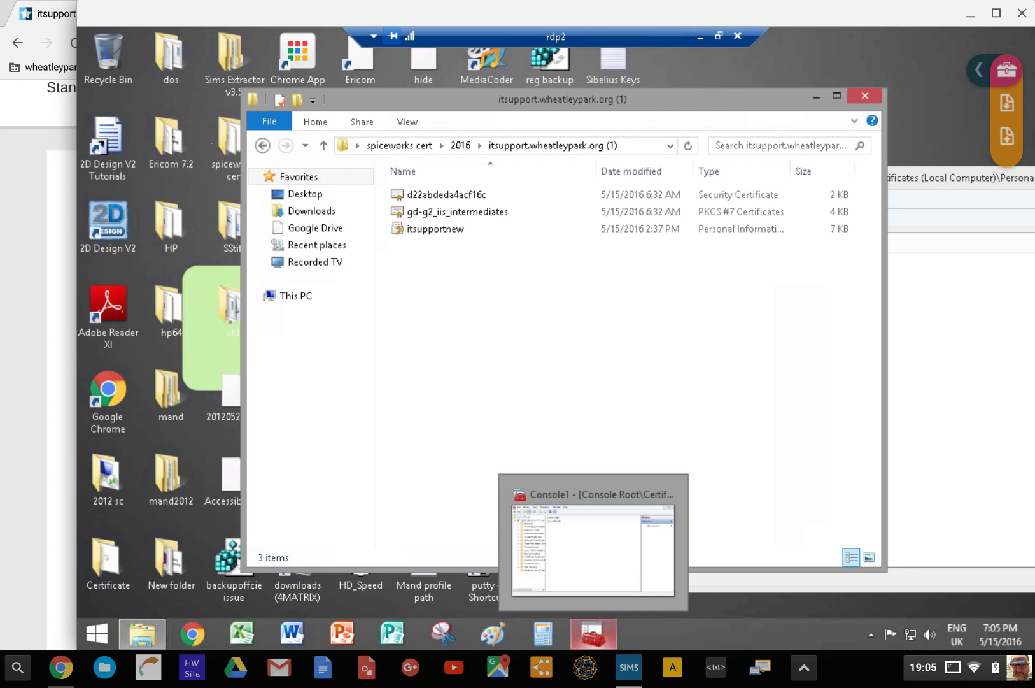
# Start the Certificate Import Wizard on Intermediate Certification Authorities and pass its Welcome page
pyautogui.click(593, 549)
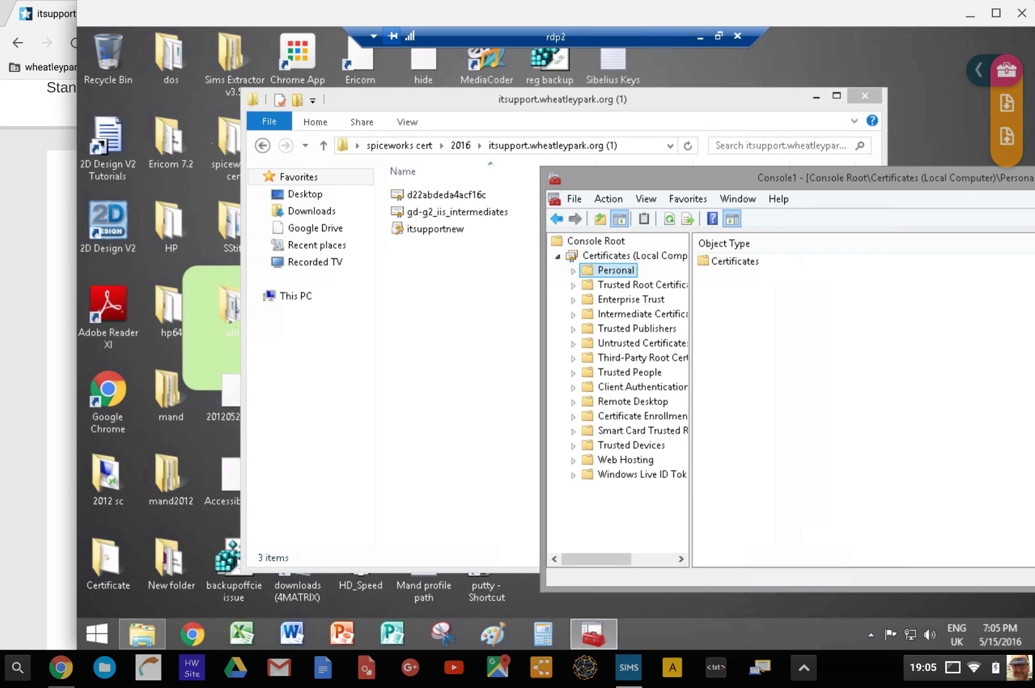
pyautogui.moveTo(779, 179); pyautogui.dragTo(363, 132)
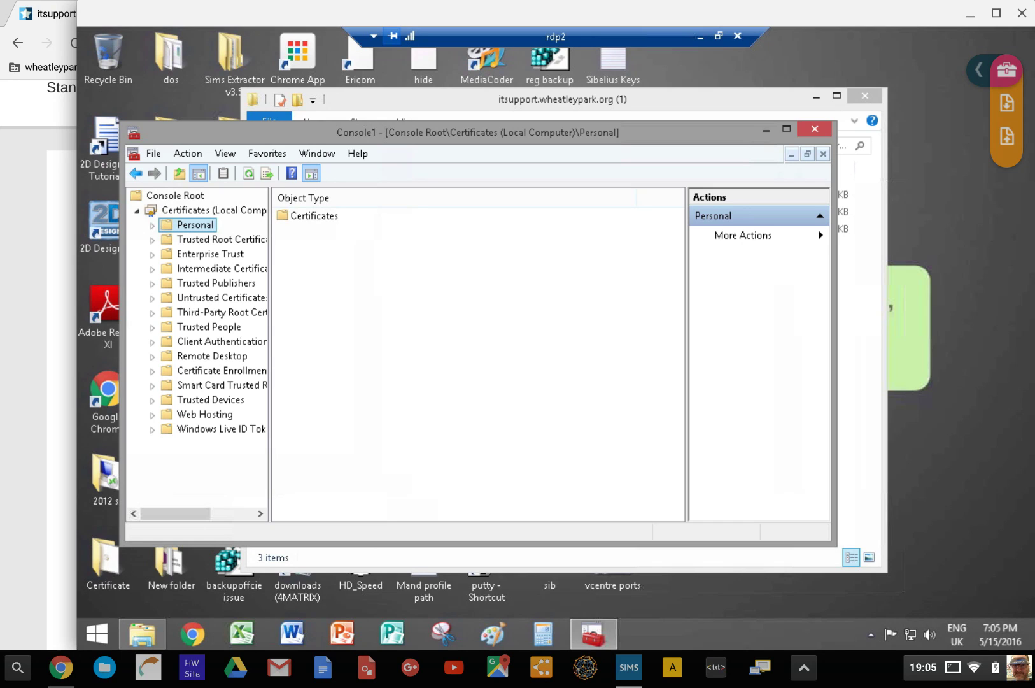
pyautogui.click(221, 268)
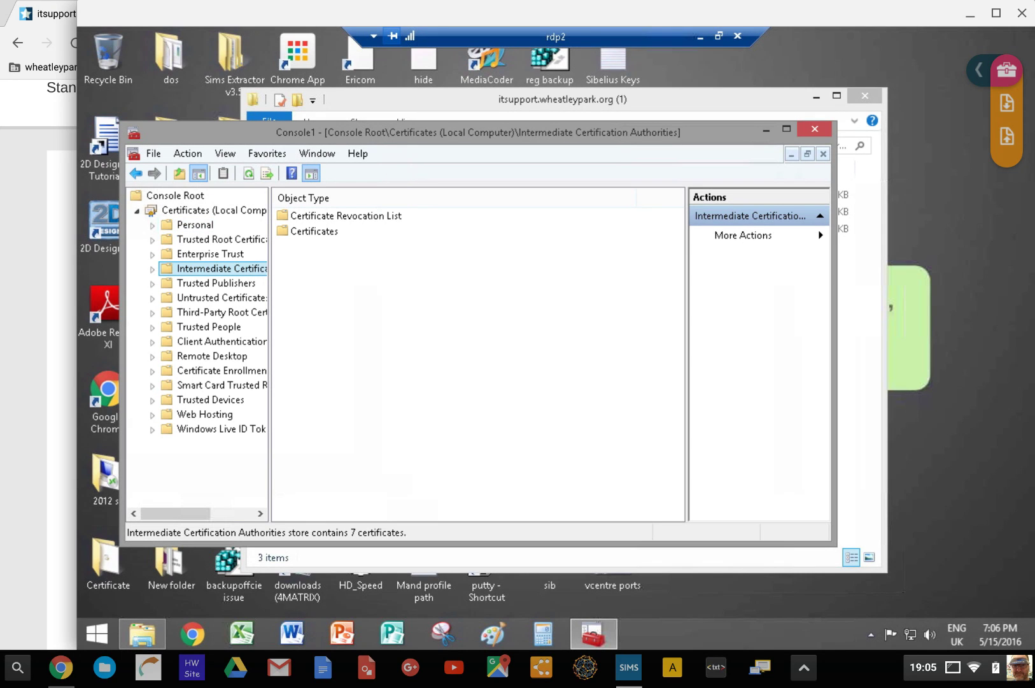
pyautogui.rightClick(220, 270)
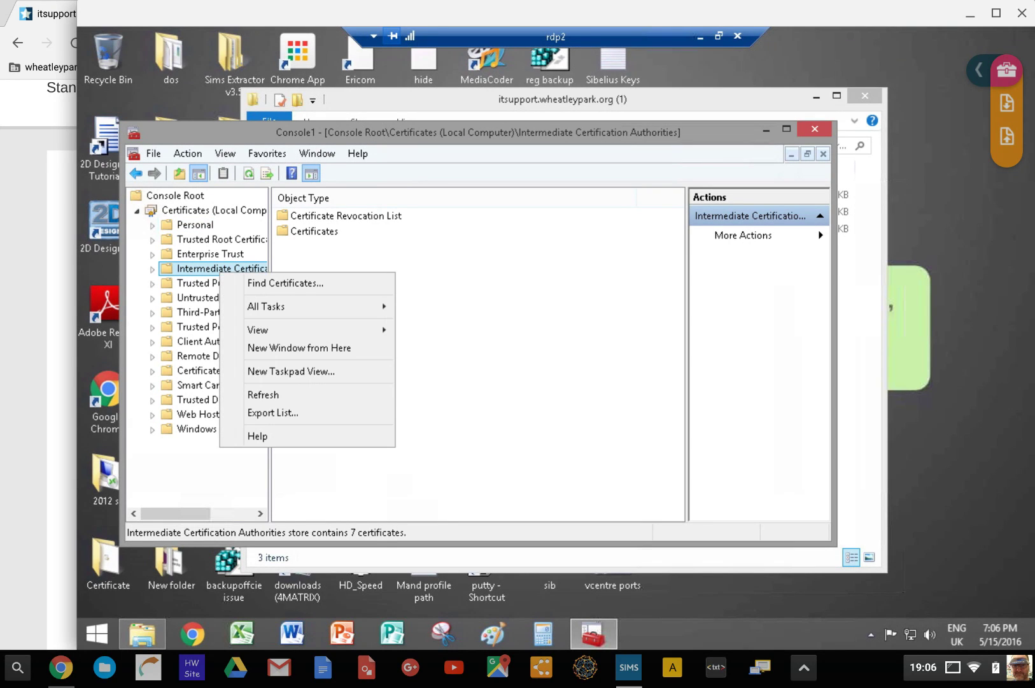
pyautogui.moveTo(274, 307)
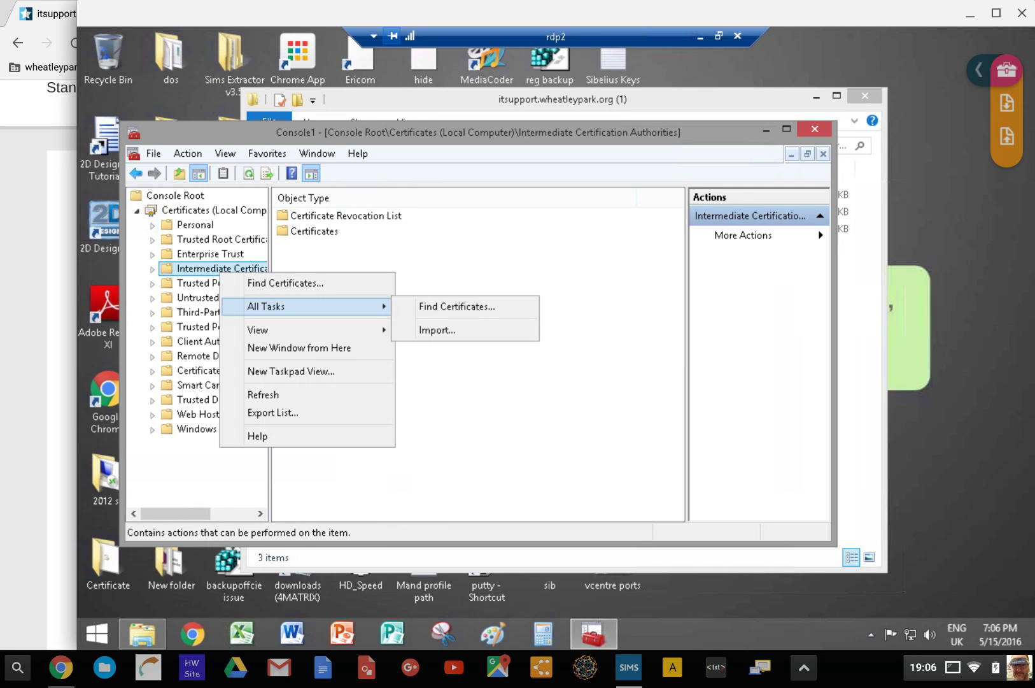
pyautogui.click(437, 330)
pyautogui.press('Return')
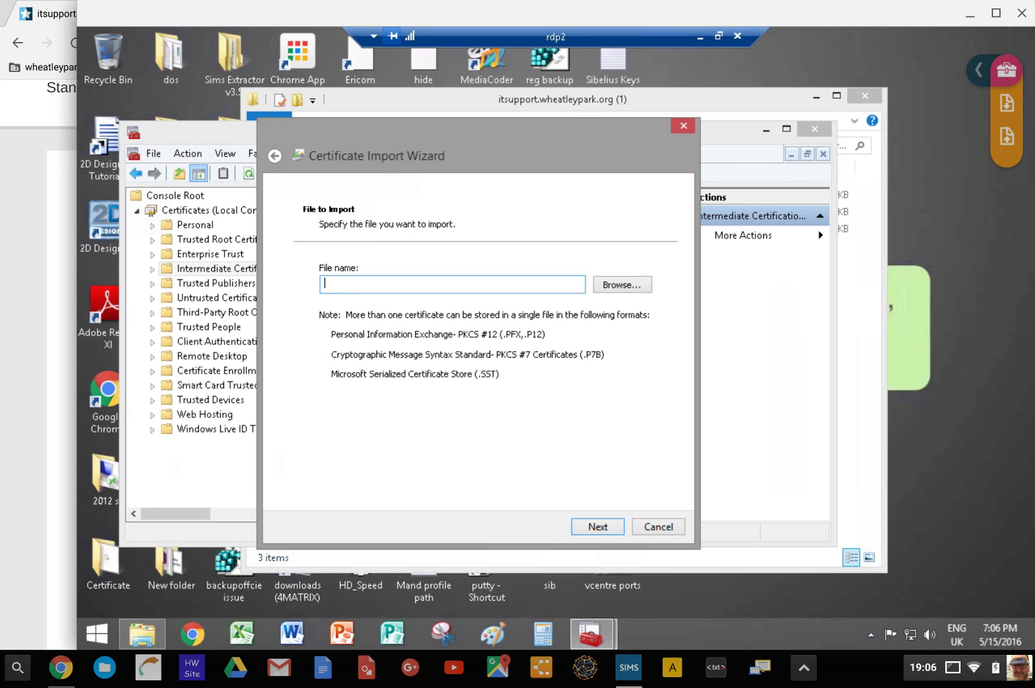
# Browse to the Desktop\spiceworks cert\2016\itsupport.wheatleypark.org (1) folder for the file to import
pyautogui.press('Tab')
pyautogui.press('Return')
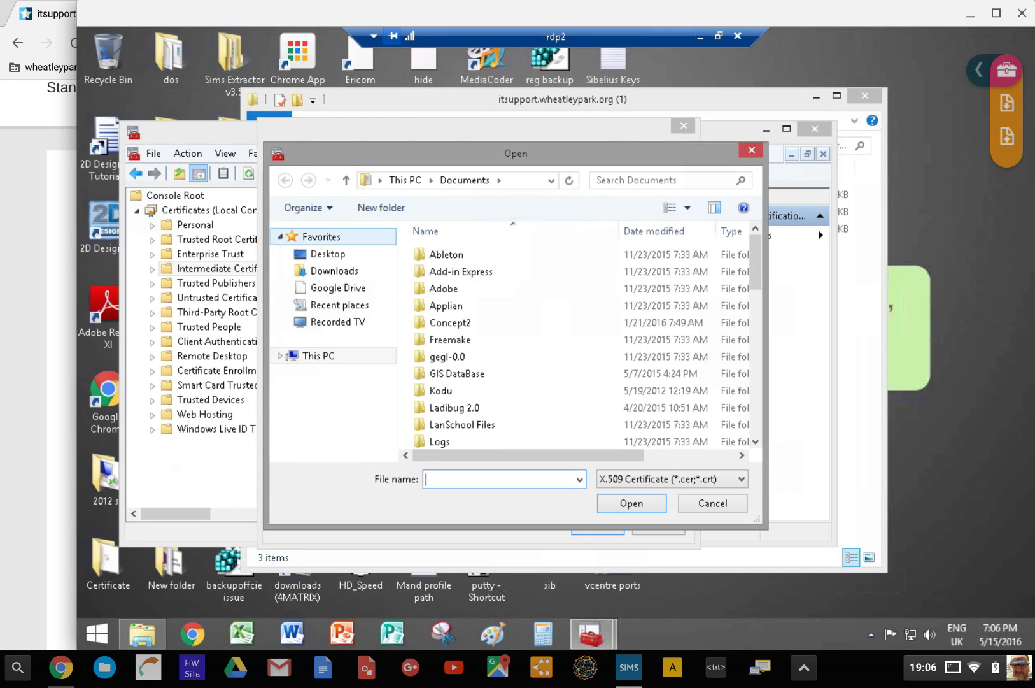
pyautogui.click(334, 271)
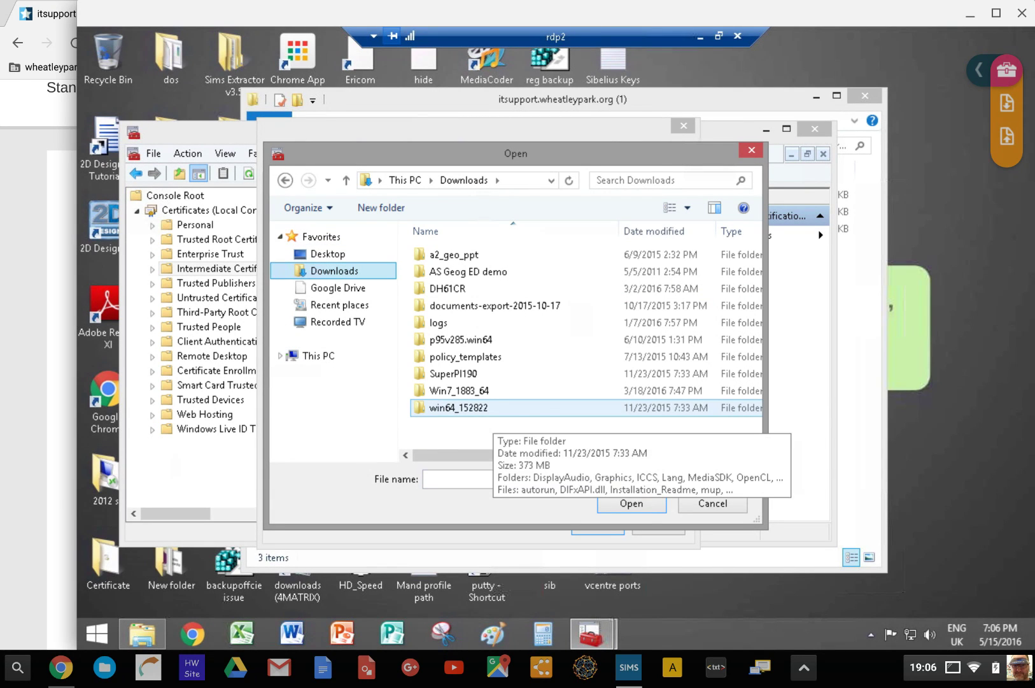
pyautogui.click(328, 253)
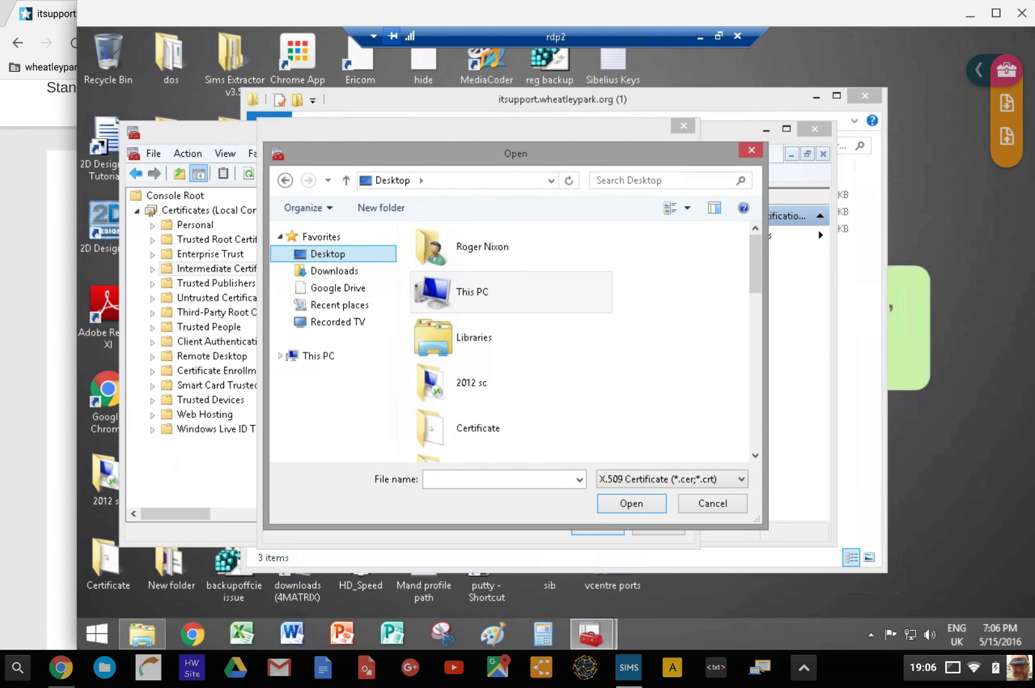
pyautogui.scroll(-5, 509, 292)
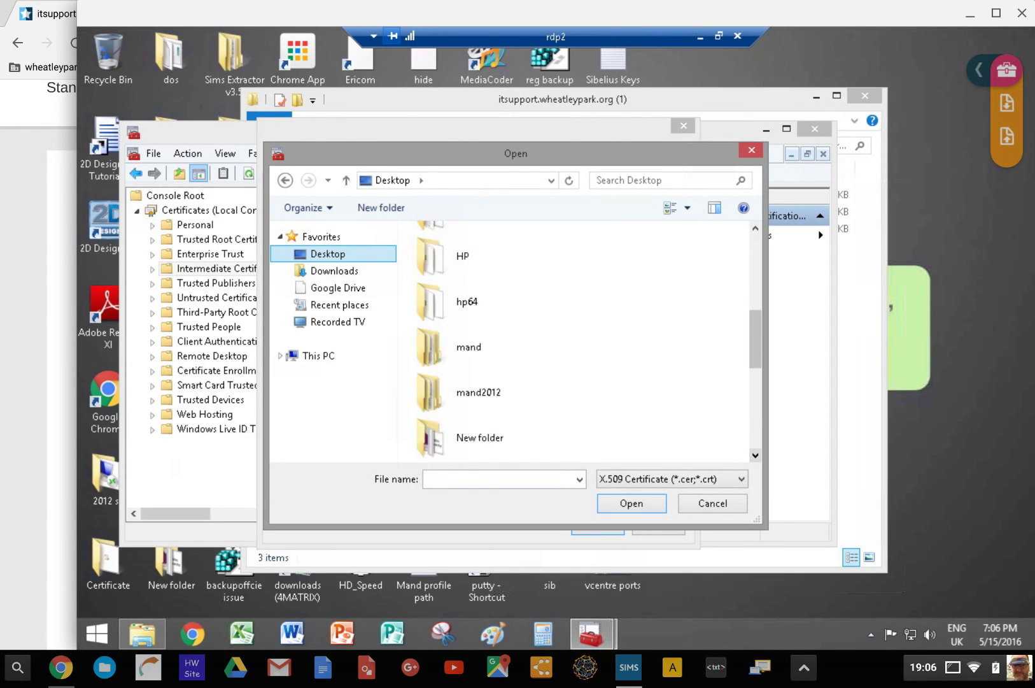
pyautogui.scroll(-6, 509, 338)
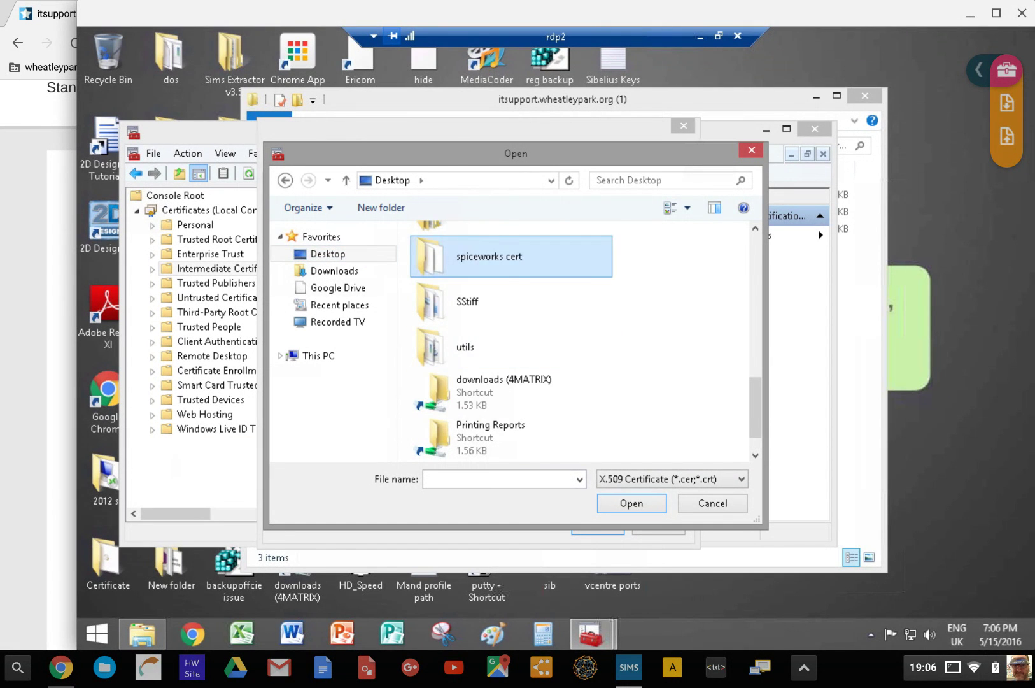
pyautogui.doubleClick(488, 256)
pyautogui.doubleClick(489, 255)
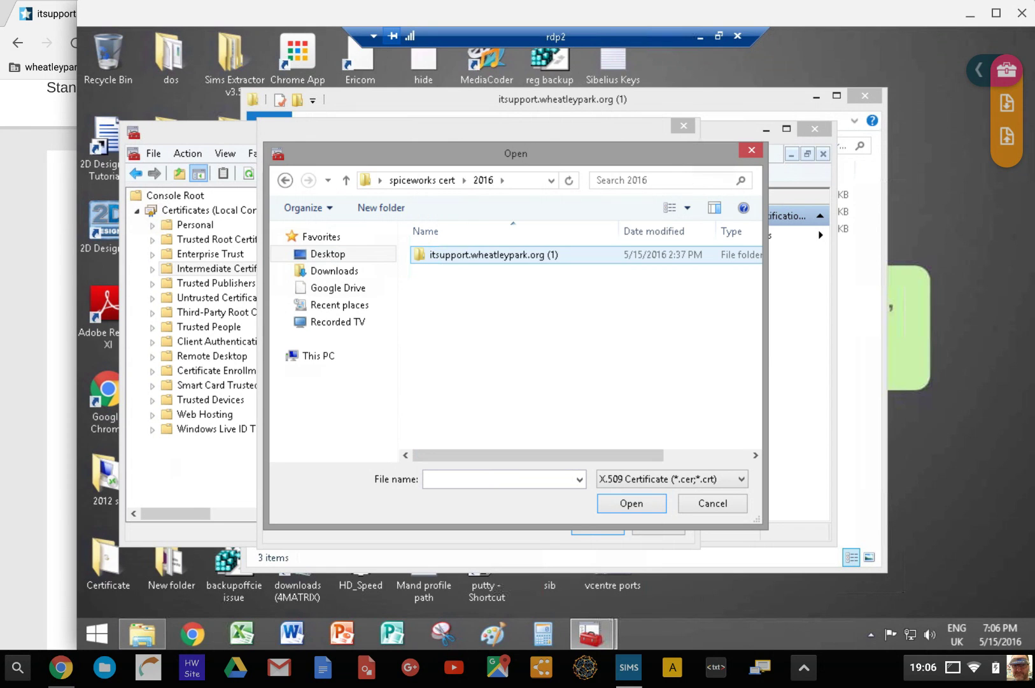
pyautogui.doubleClick(489, 254)
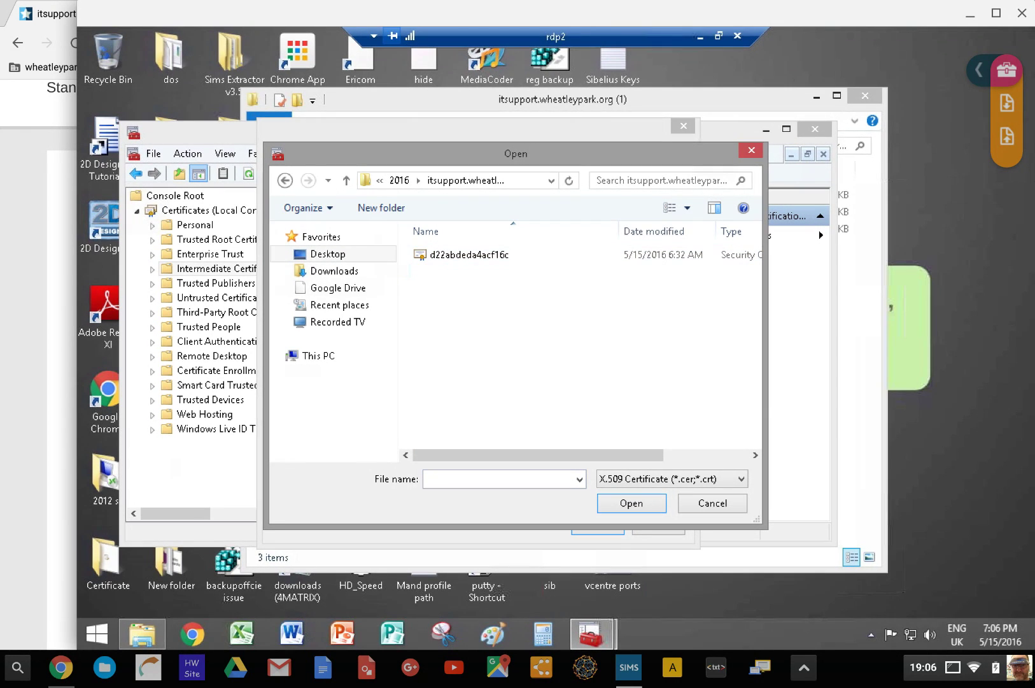
# Filter to PKCS #7 Certificates and select gd-g2_iis_intermediates as the import file
pyautogui.click(671, 479)
pyautogui.press('Down')
pyautogui.press('Down')
pyautogui.press('Down')
pyautogui.press('Down')
pyautogui.press('Down')
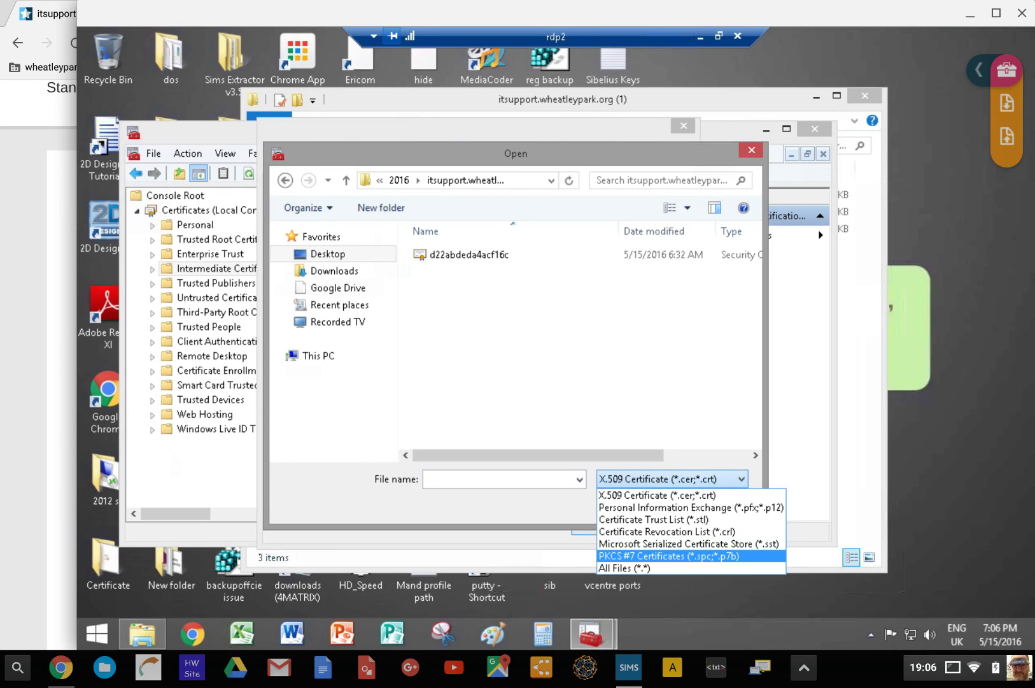
pyautogui.press('Return')
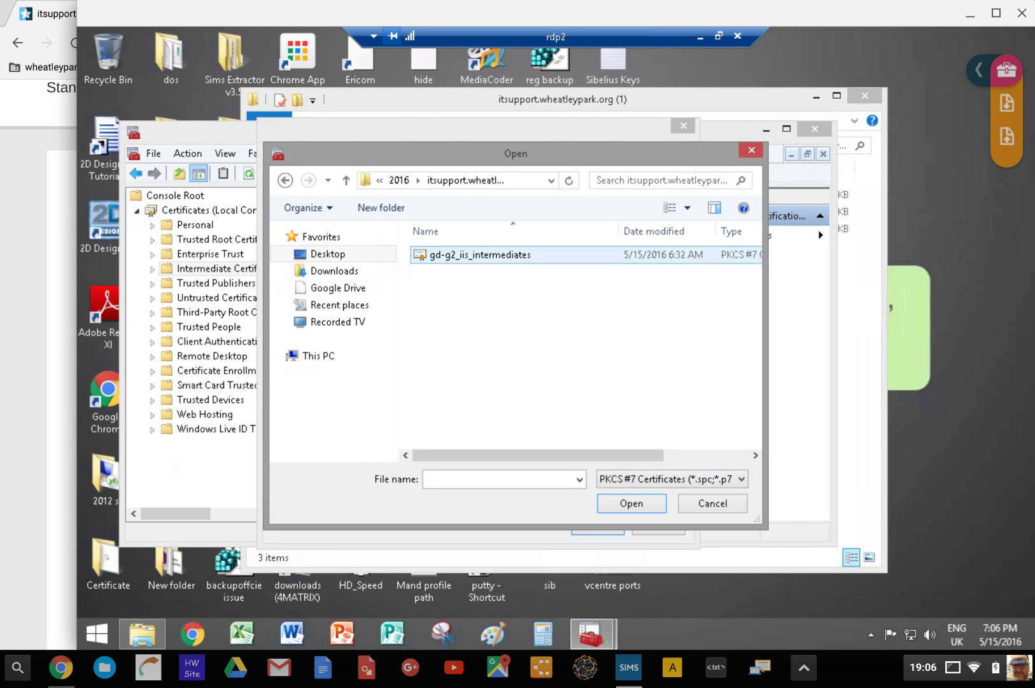
pyautogui.click(480, 254)
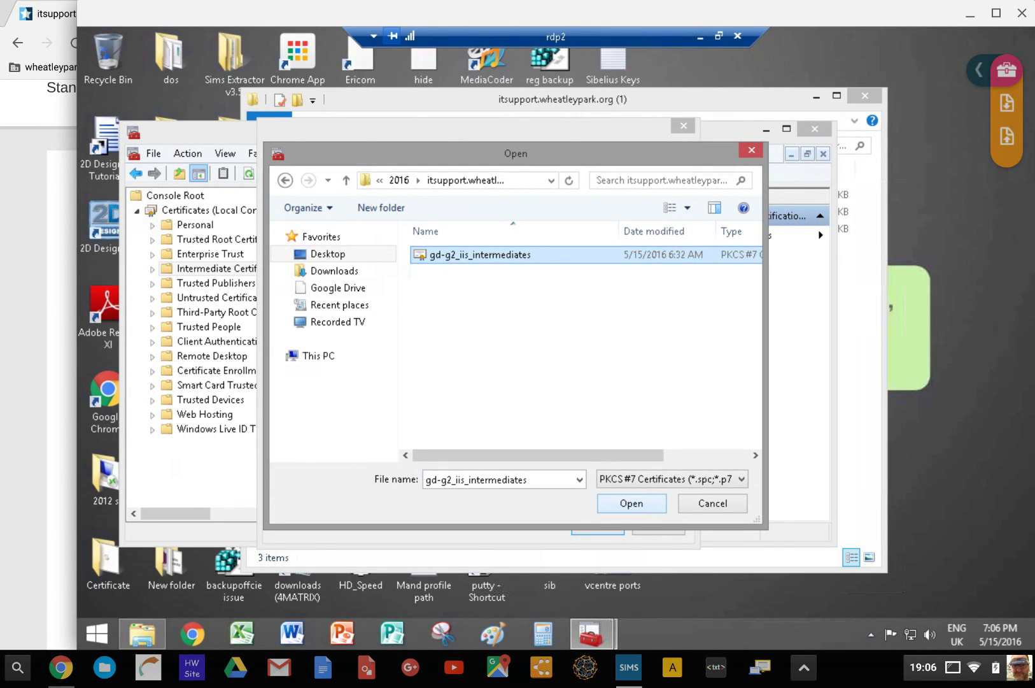
pyautogui.click(632, 503)
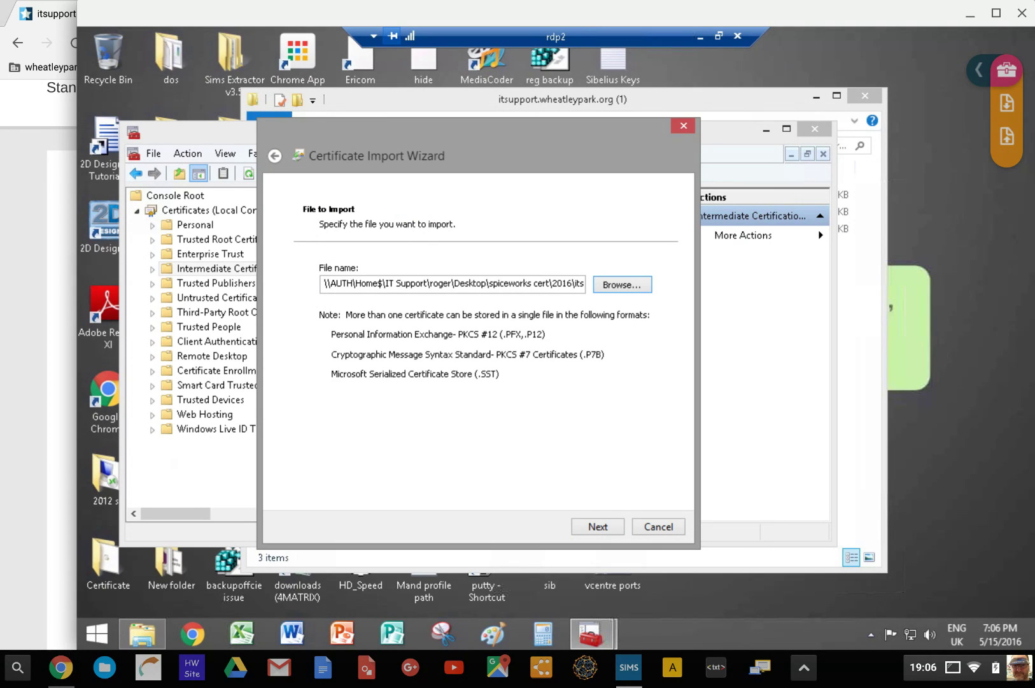
pyautogui.press('Return')
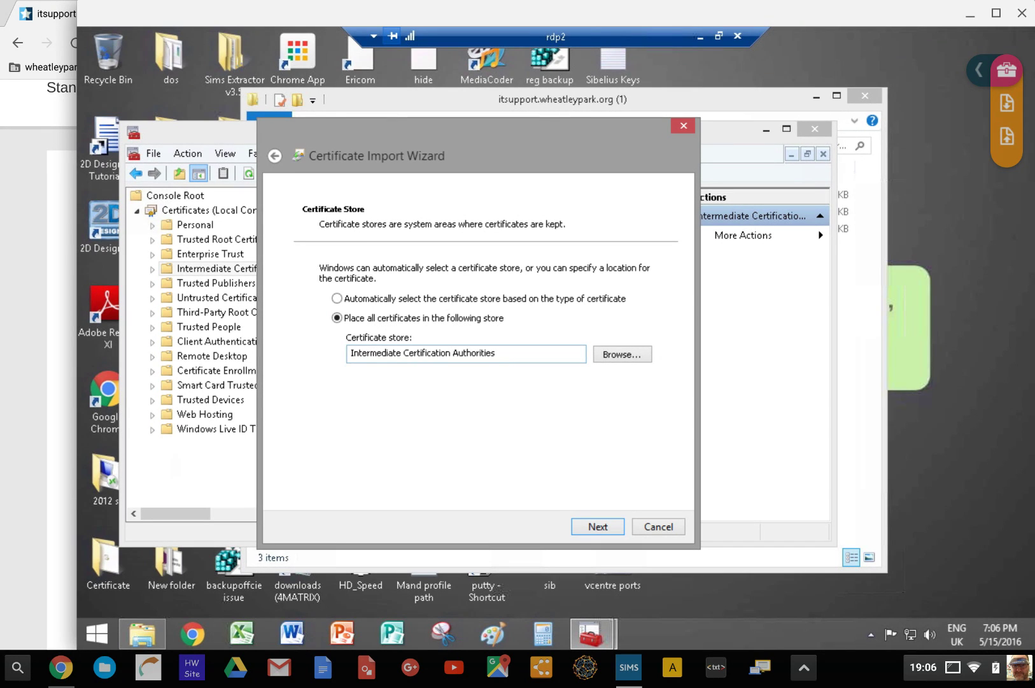
# Place the certificates in the Intermediate Certification Authorities store and finish the import
pyautogui.hotkey('alt', 'r')
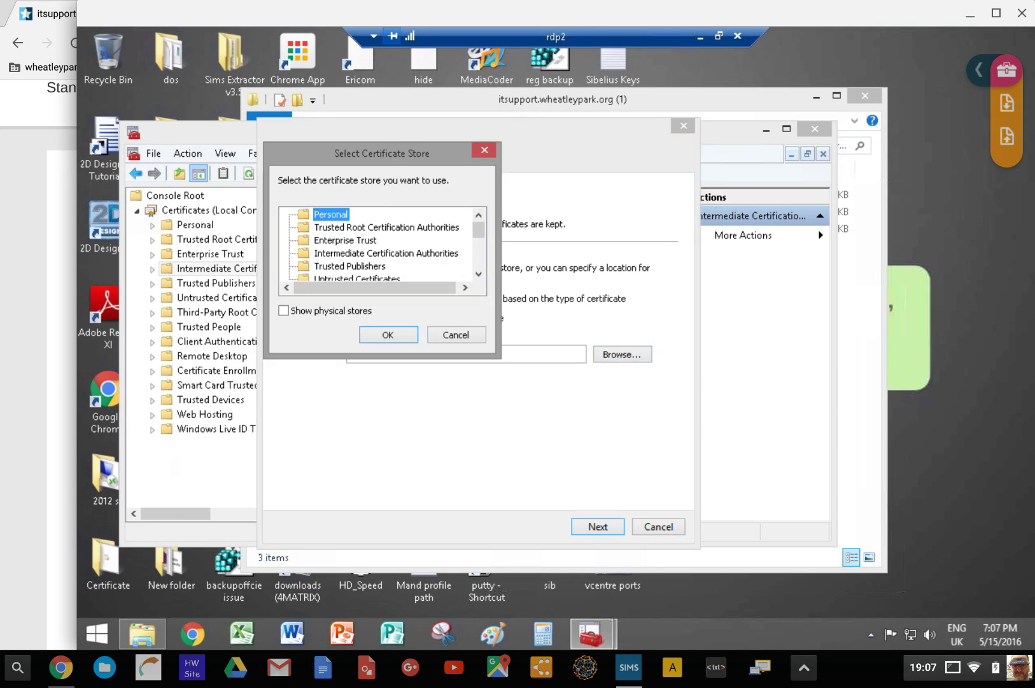
pyautogui.click(386, 252)
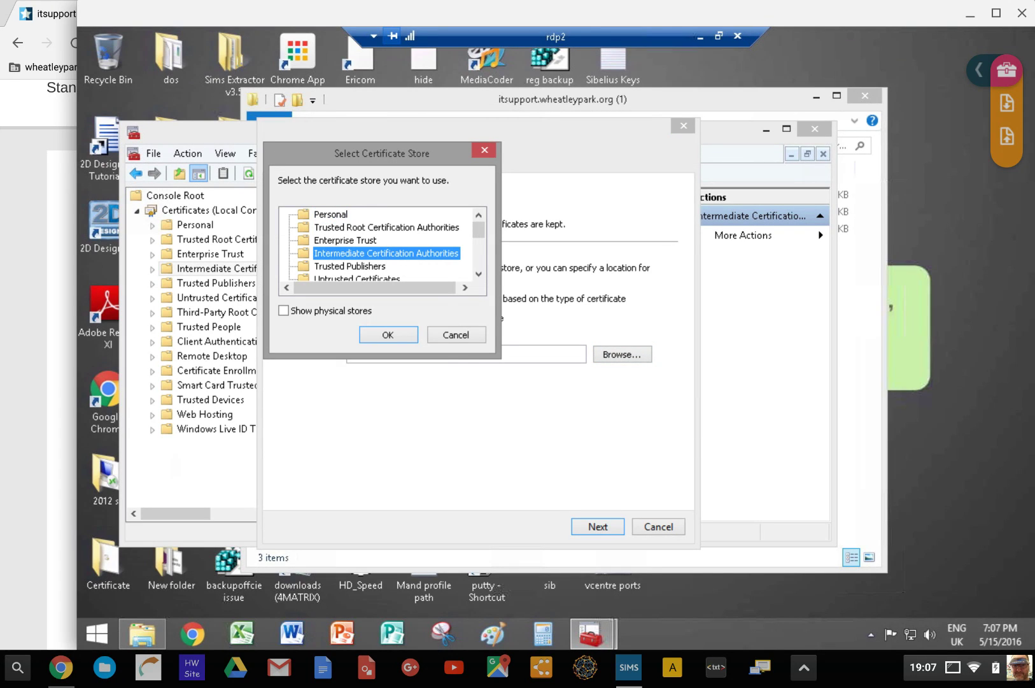
pyautogui.press('Return')
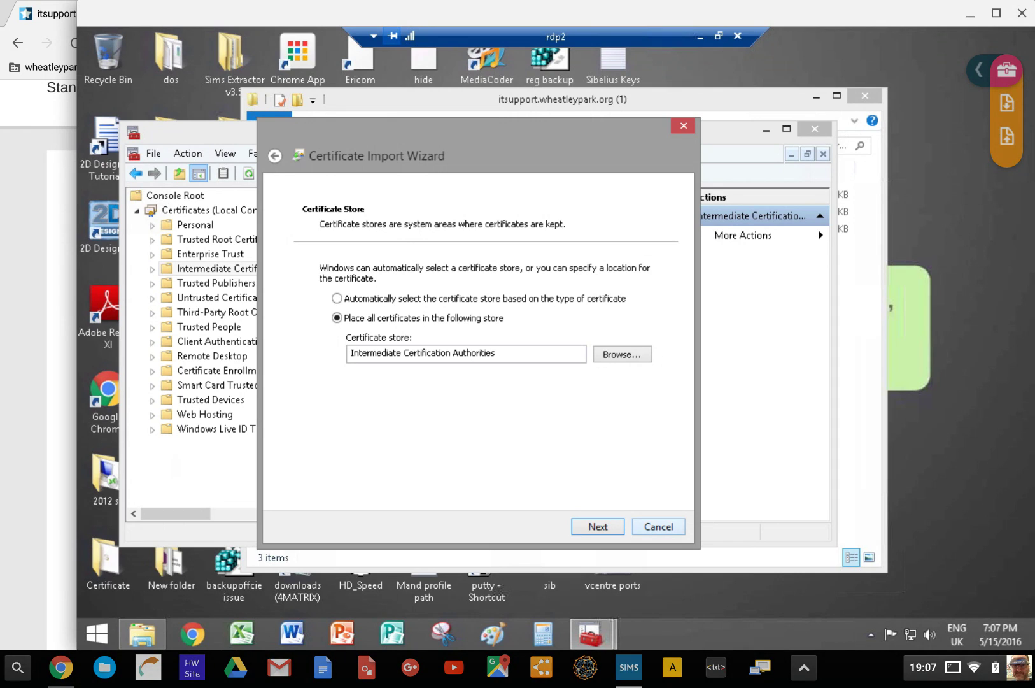
pyautogui.press('Escape')
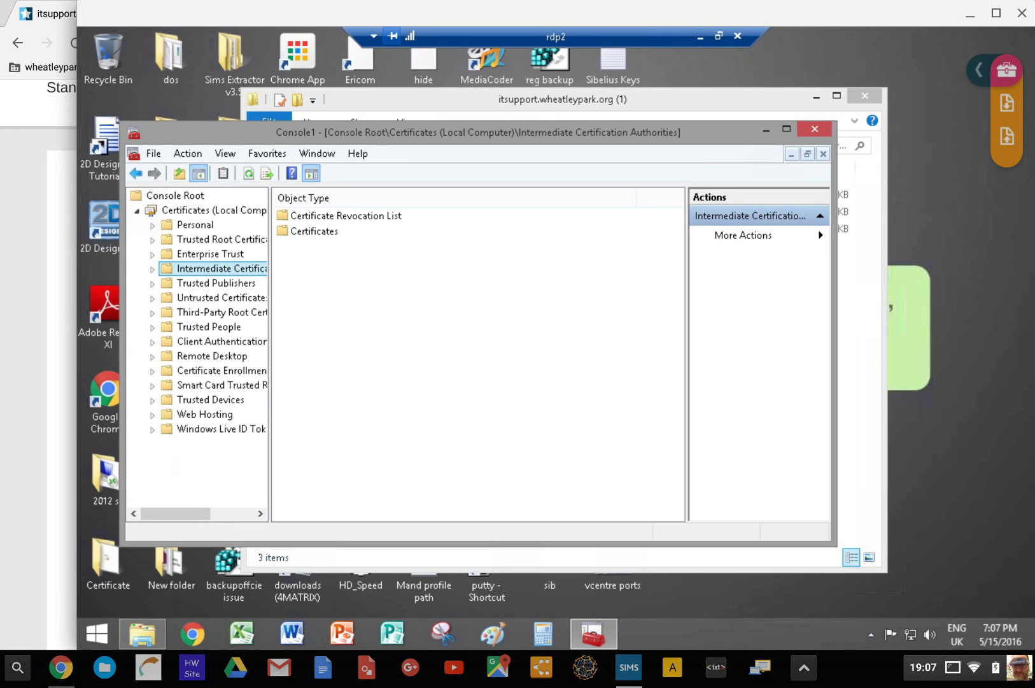
# Import d22abdeda4acf16c through the Personal store's Import wizard, keeping Personal as destination
pyautogui.click(195, 224)
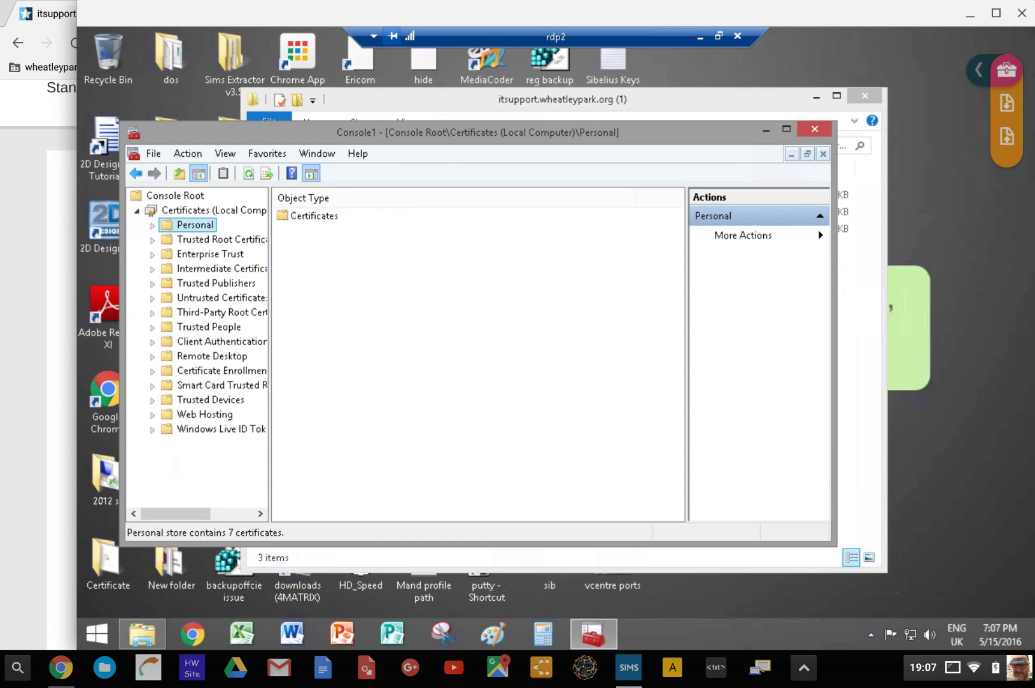
pyautogui.rightClick(210, 225)
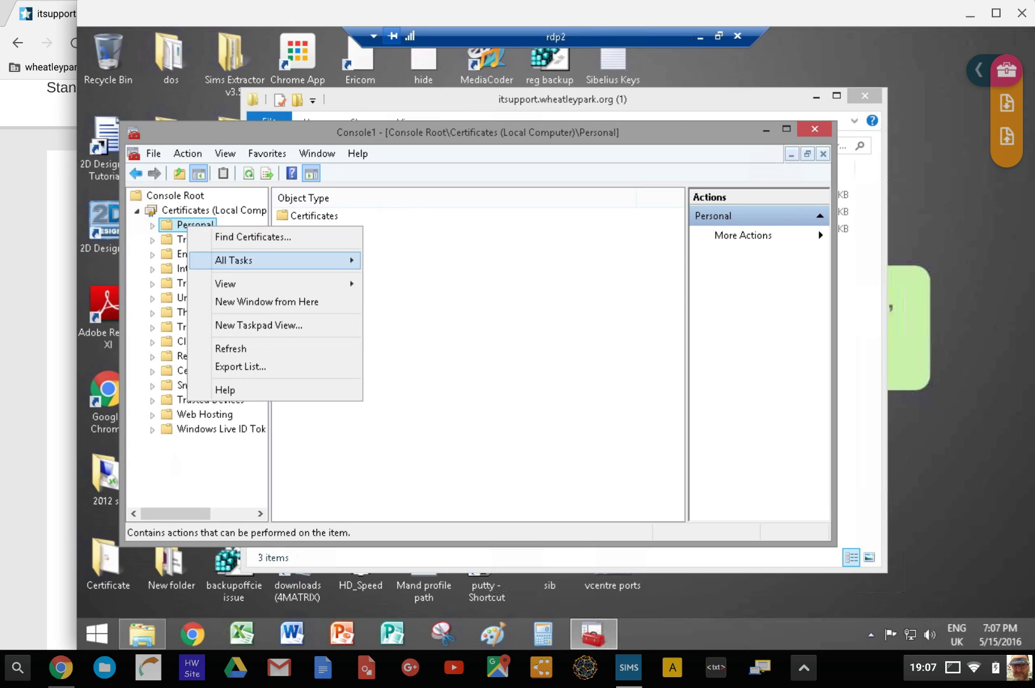
pyautogui.moveTo(281, 259)
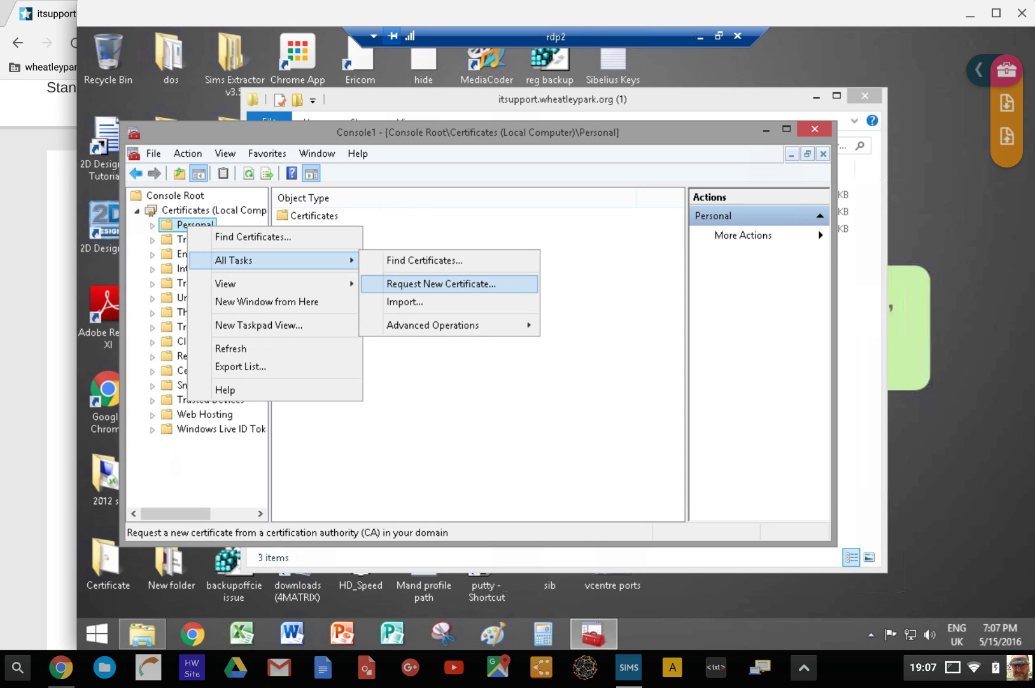
pyautogui.click(405, 302)
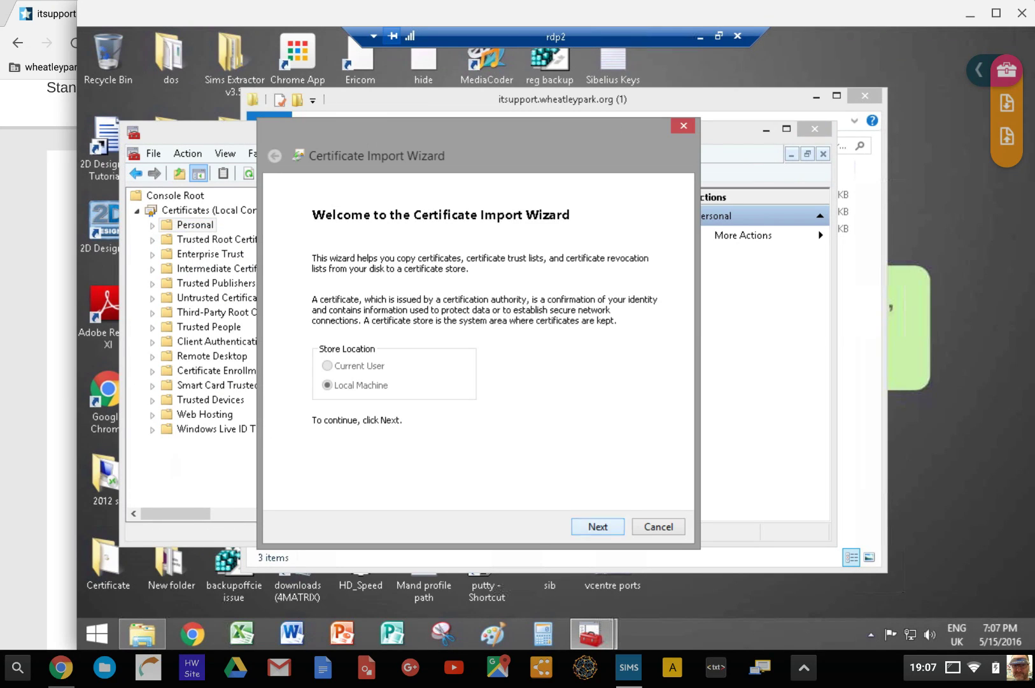
pyautogui.click(597, 526)
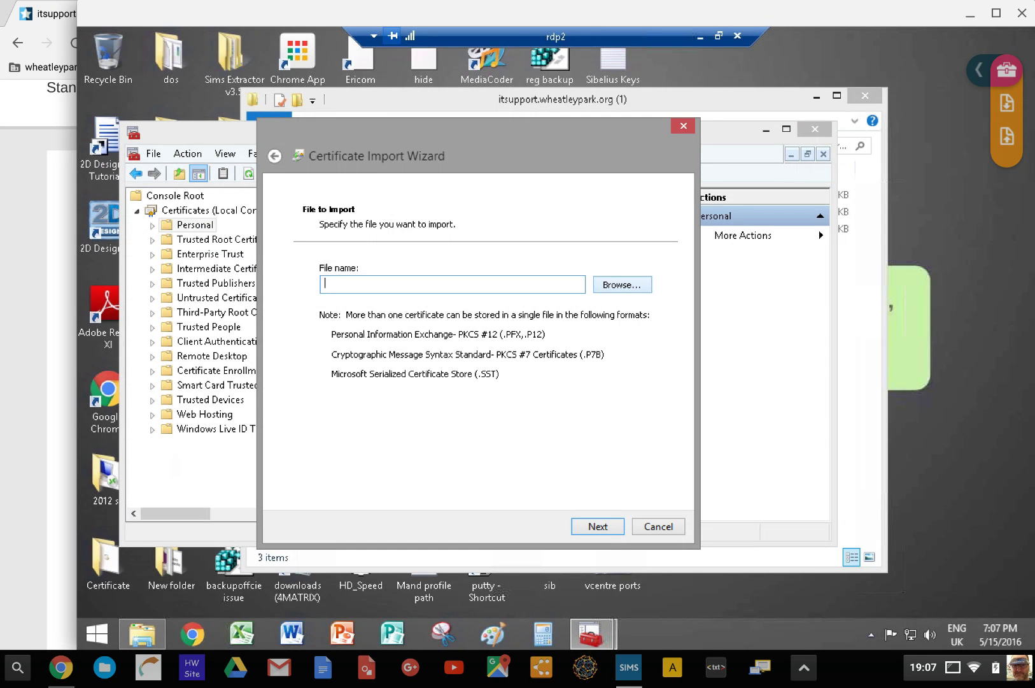
pyautogui.click(622, 285)
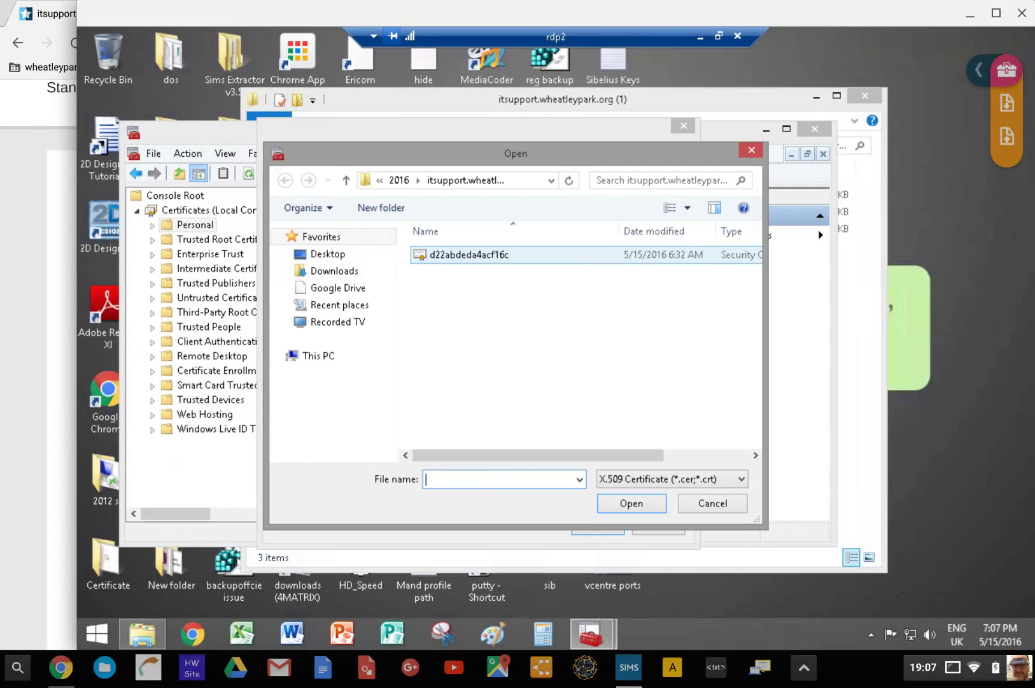
pyautogui.click(469, 254)
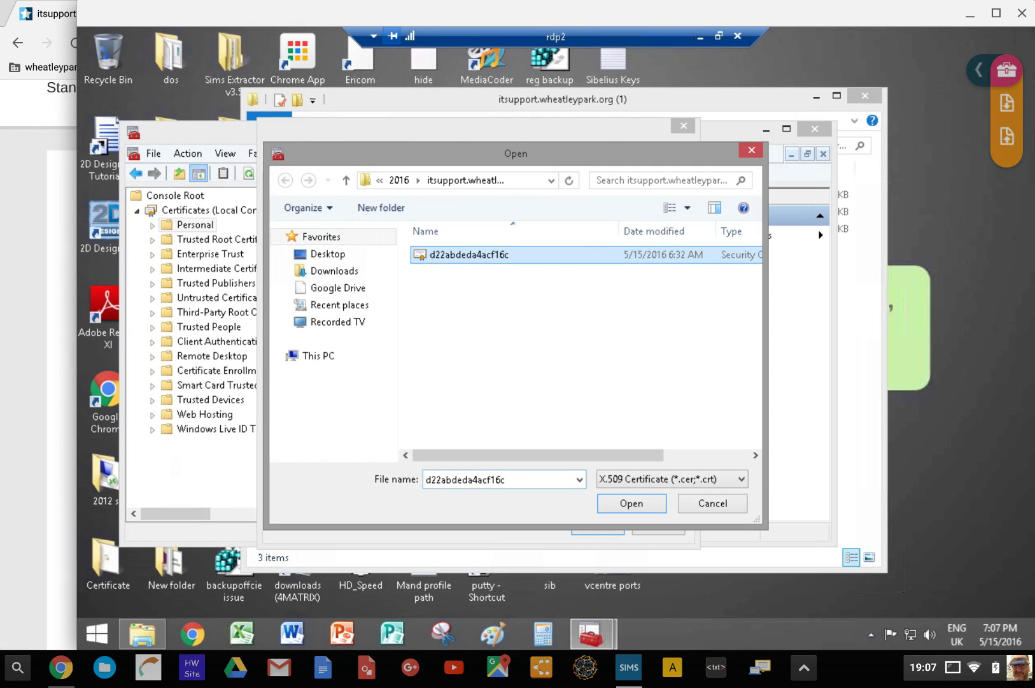
pyautogui.press('Return')
pyautogui.press('Return')
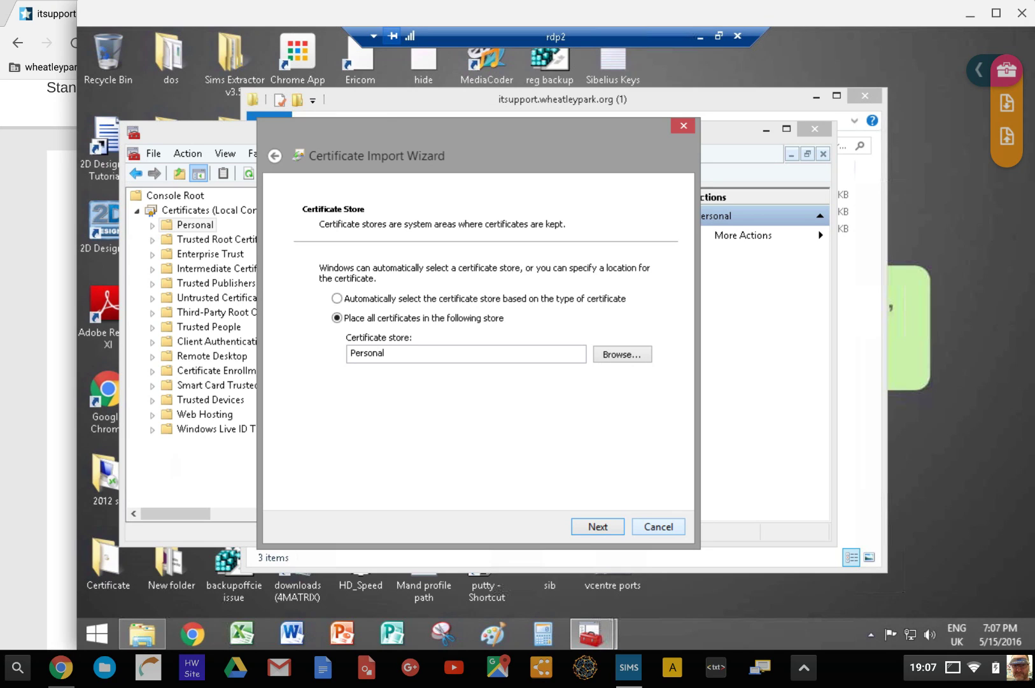
pyautogui.press('Escape')
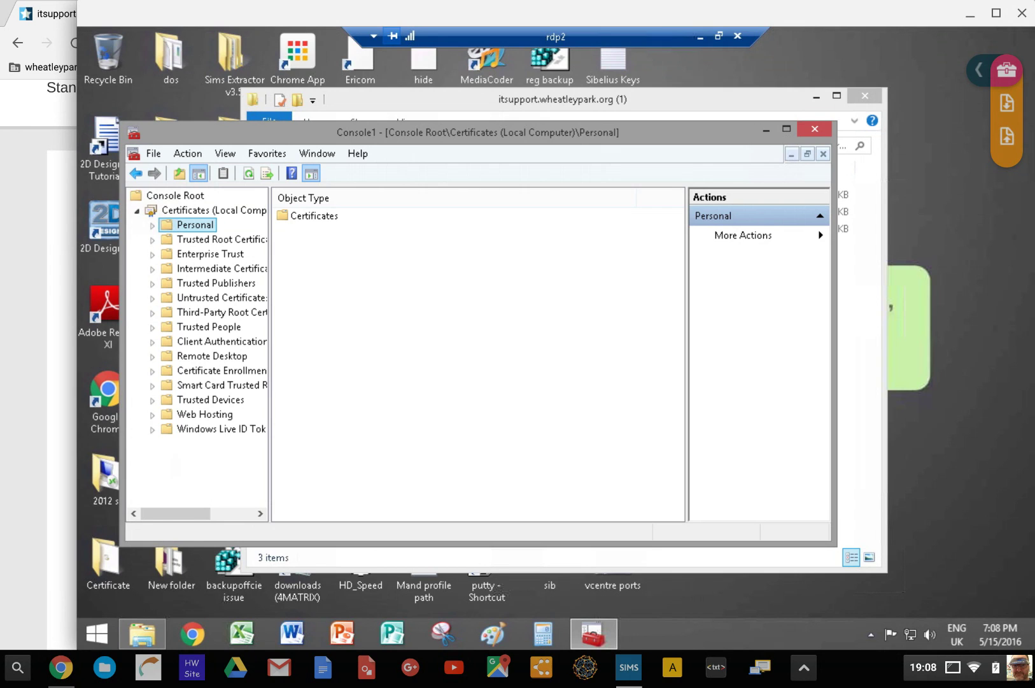
# List Personal certificates and bring up the actions menu for itsupport.wheatleypark.org
pyautogui.doubleClick(314, 215)
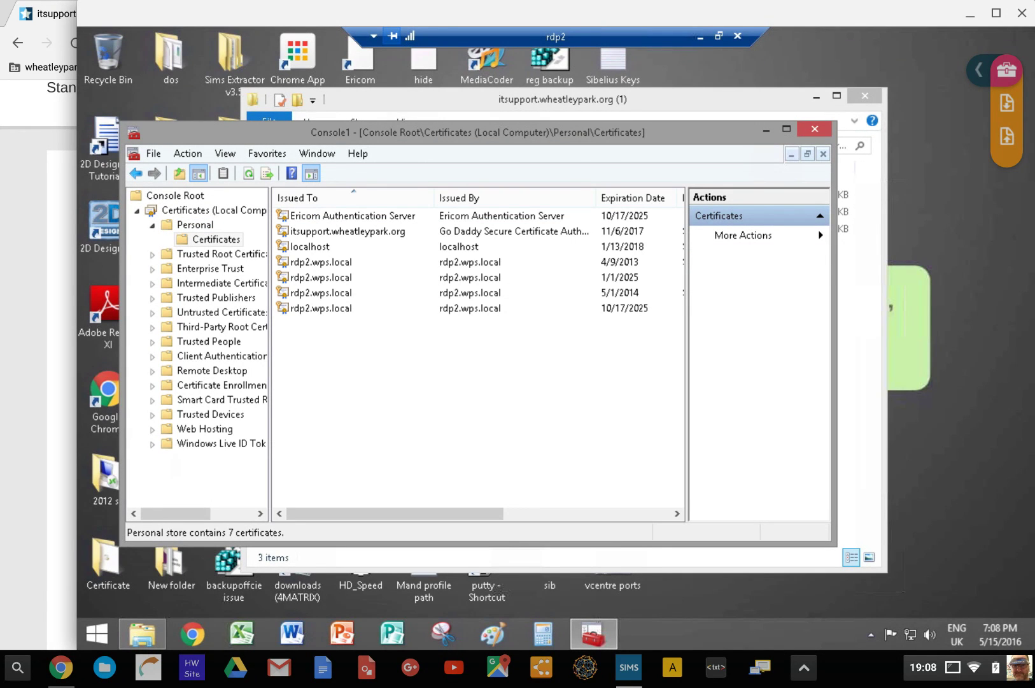
pyautogui.click(347, 231)
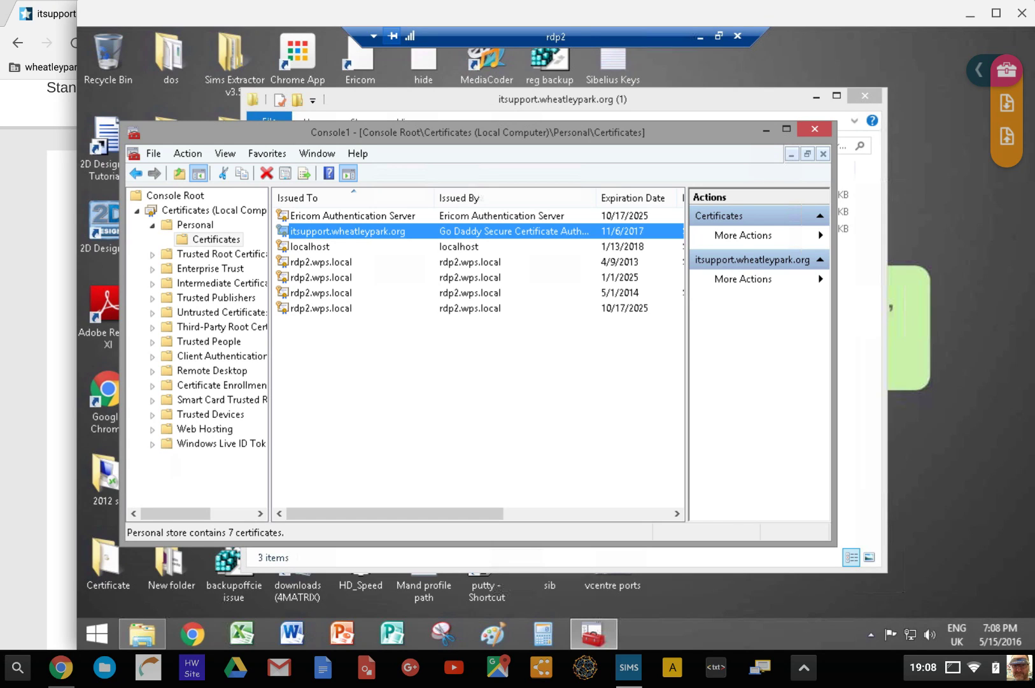
pyautogui.rightClick(368, 231)
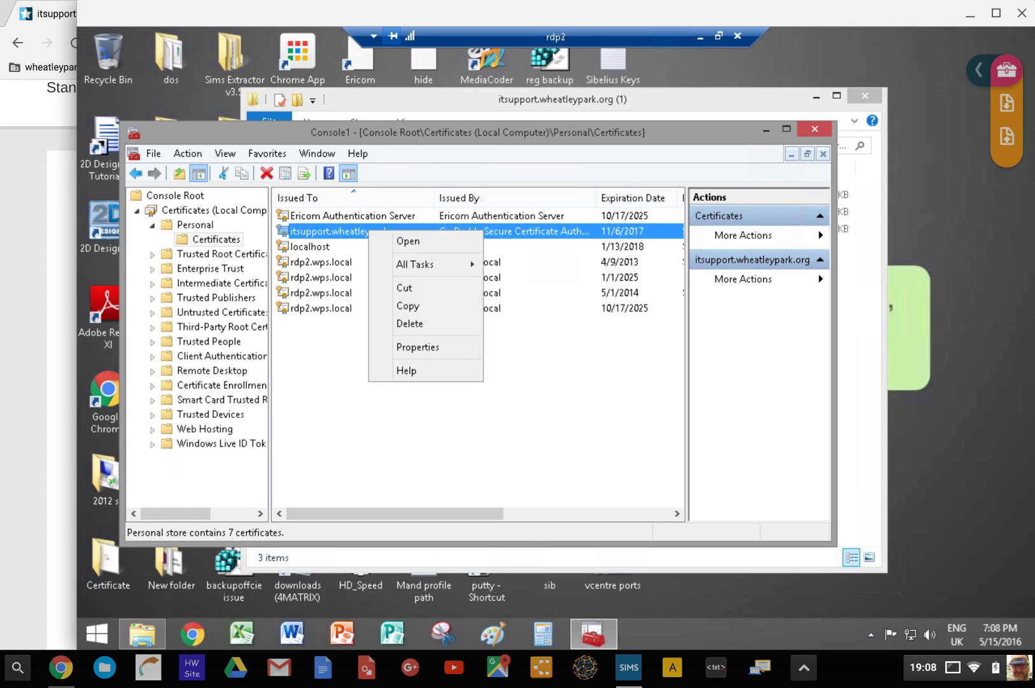
pyautogui.moveTo(420, 264)
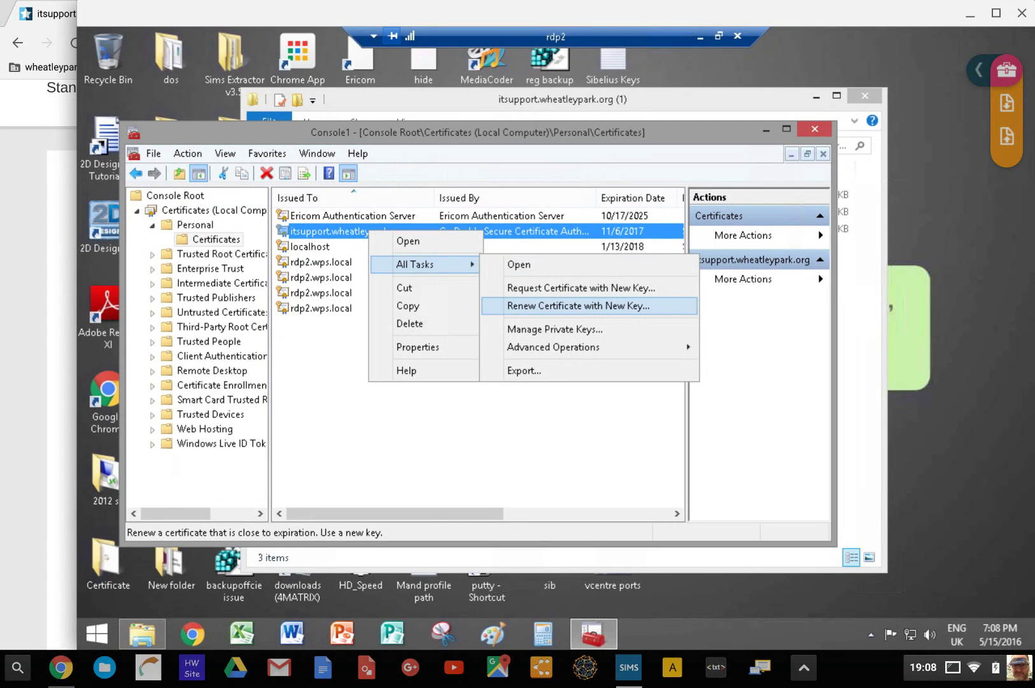
# Start exporting itsupport.wheatleypark.org and choose to include its private key
pyautogui.moveTo(554, 346)
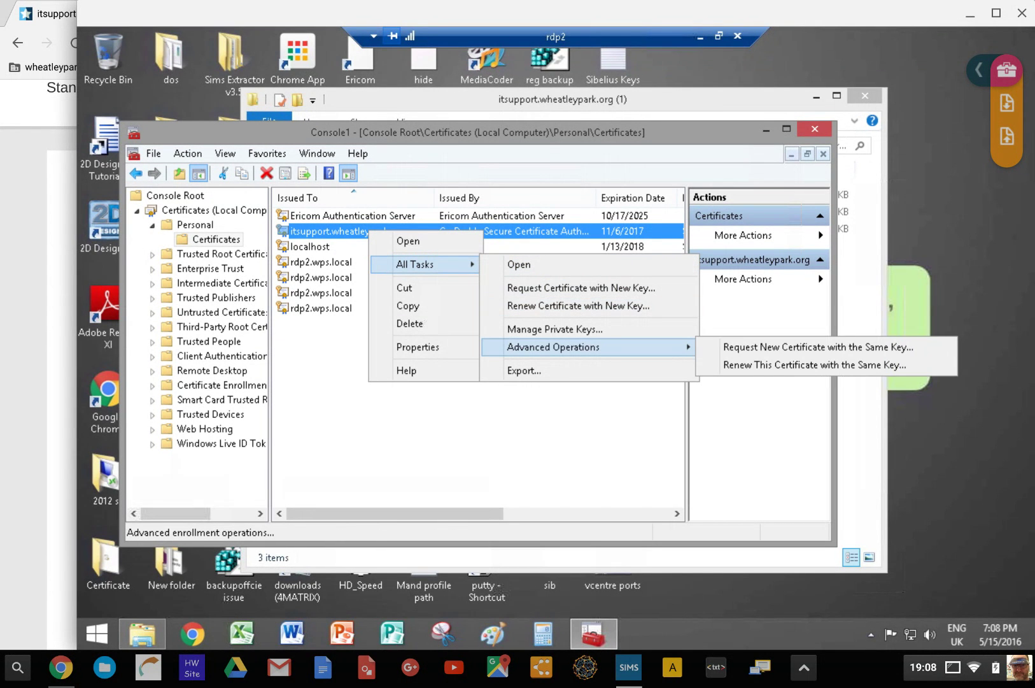
pyautogui.click(524, 370)
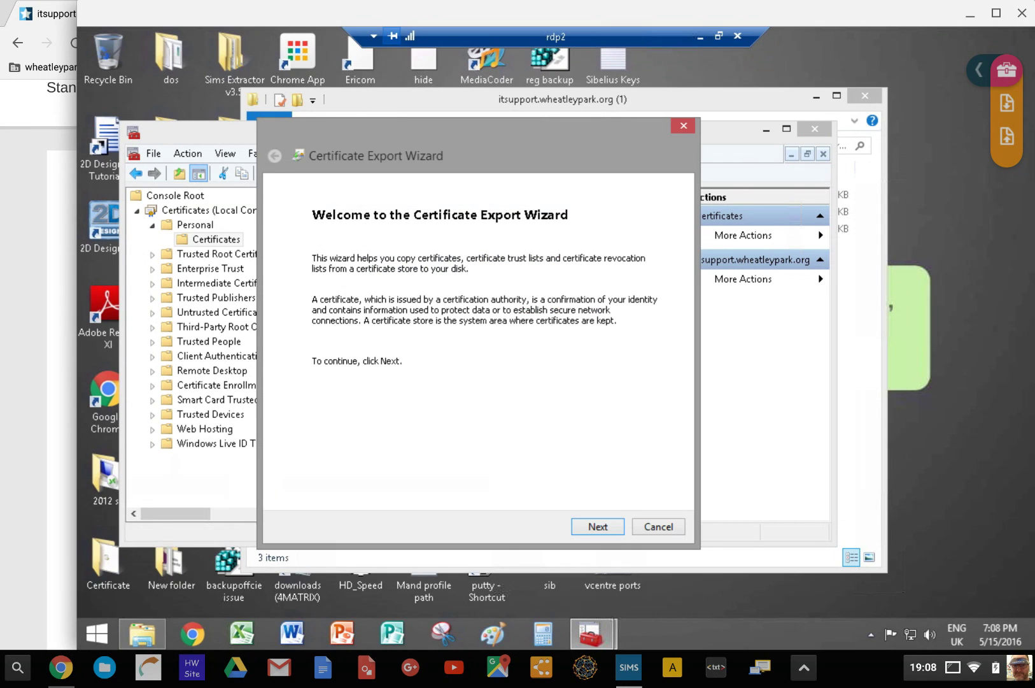
pyautogui.click(598, 526)
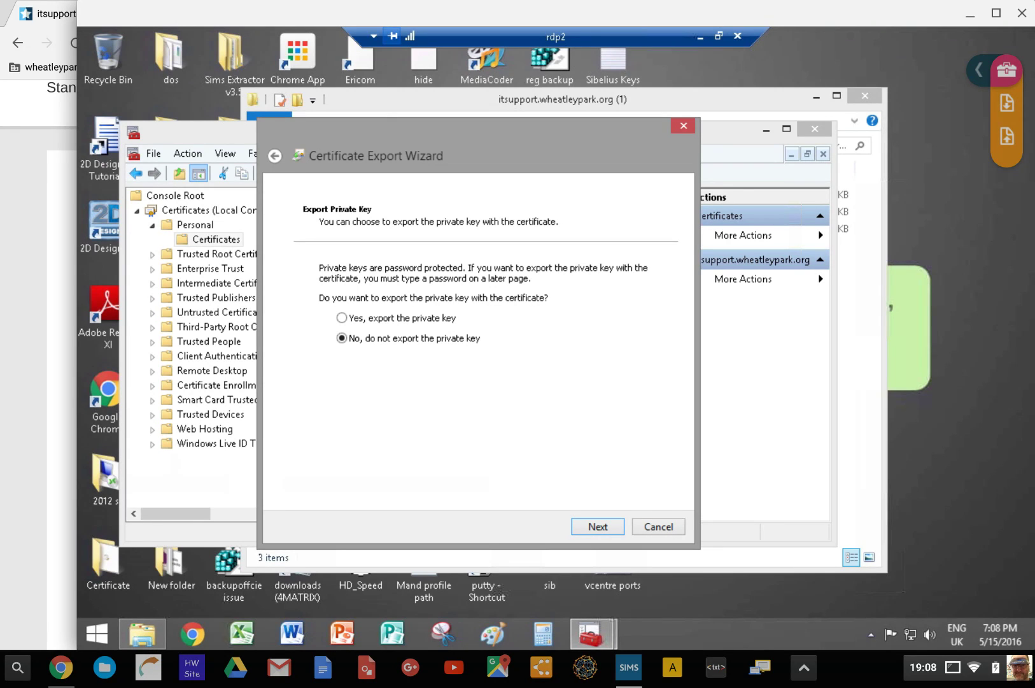
pyautogui.click(342, 317)
pyautogui.press('Return')
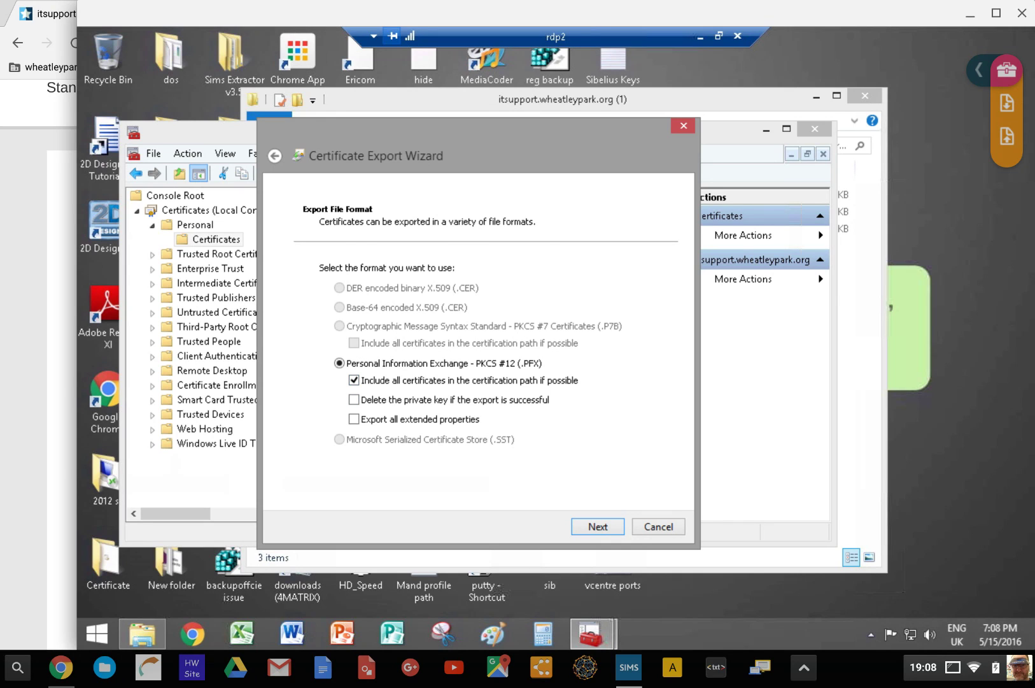
# Keep the PKCS #12 (.PFX) format, enable password protection, then close the wizard
pyautogui.press('Return')
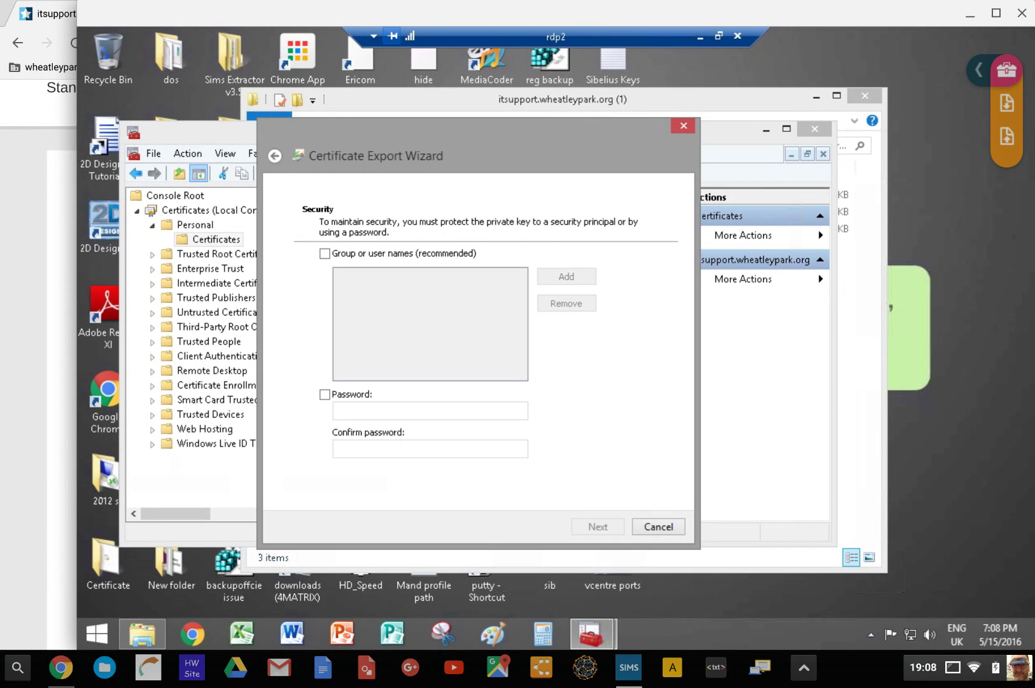
pyautogui.hotkey('alt', 'p')
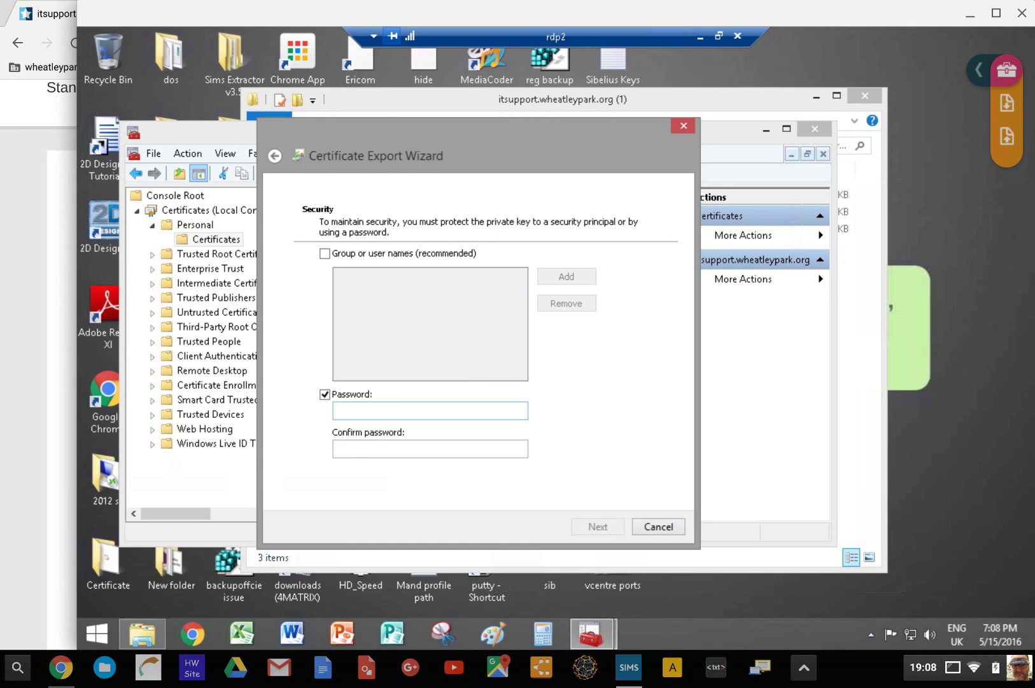
pyautogui.press('Tab')
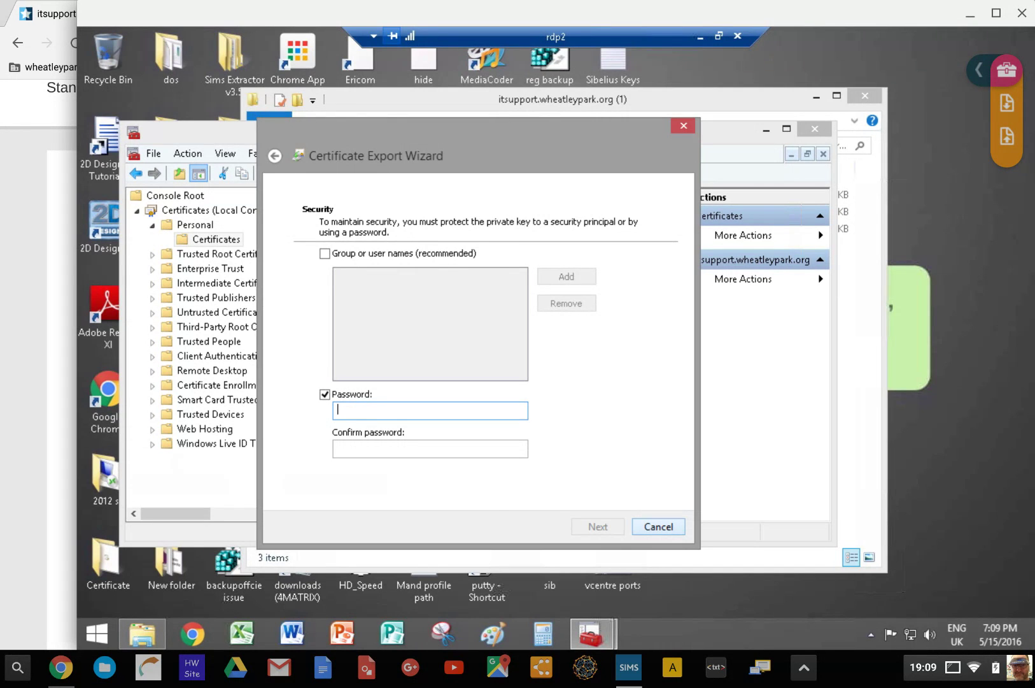
pyautogui.press('Escape')
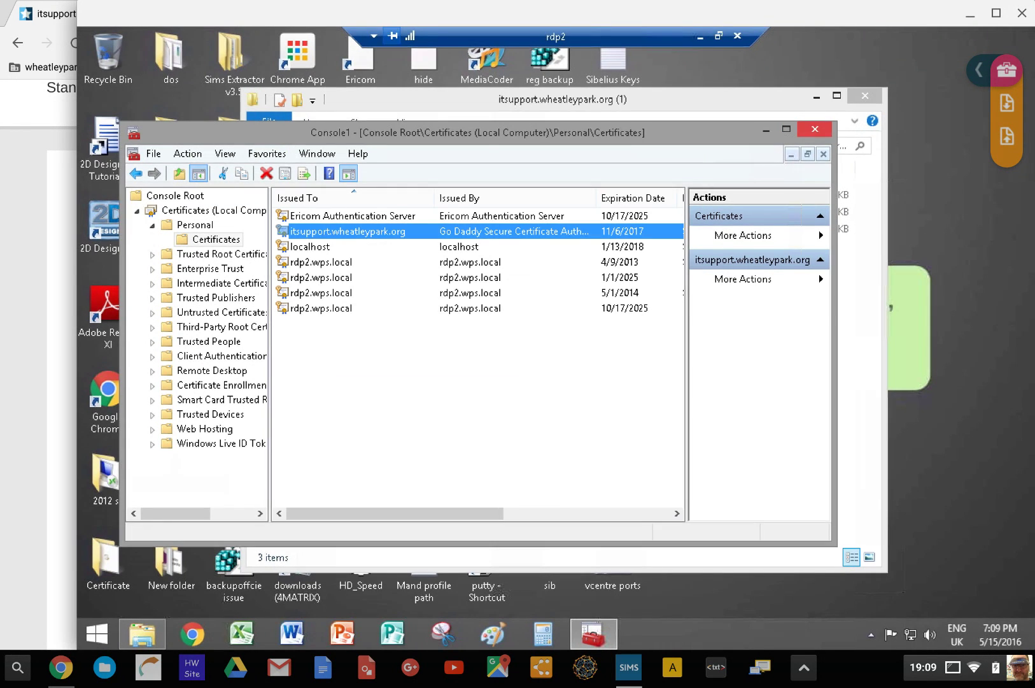
# Close the certificate console, answering the save-settings prompt, and close the Explorer folder window
pyautogui.click(814, 129)
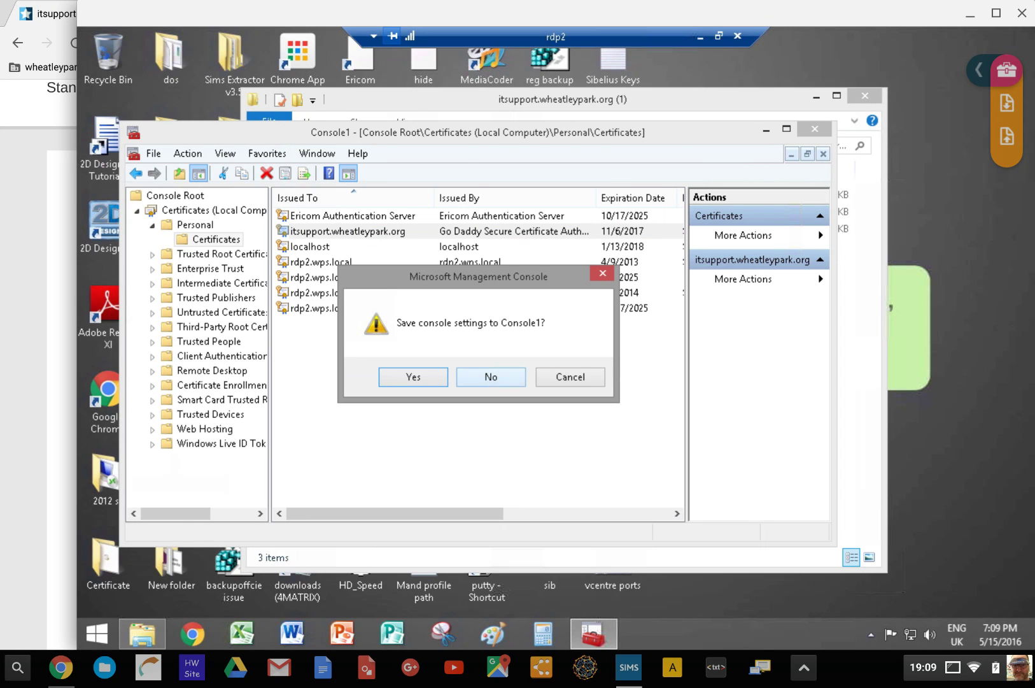
pyautogui.click(490, 376)
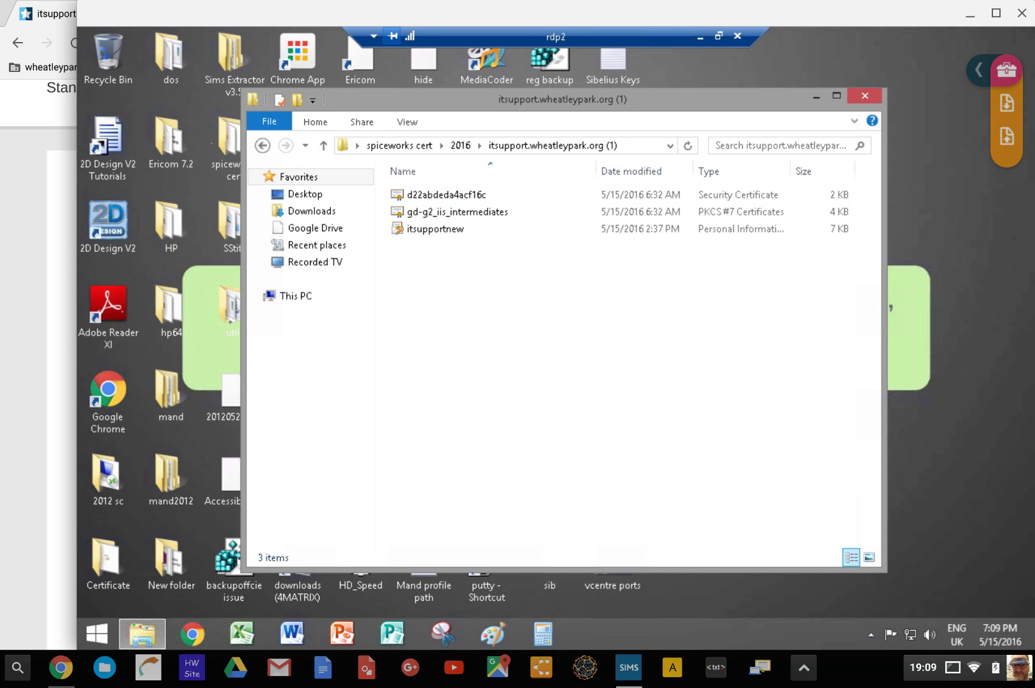
pyautogui.hotkey('alt', 'F4')
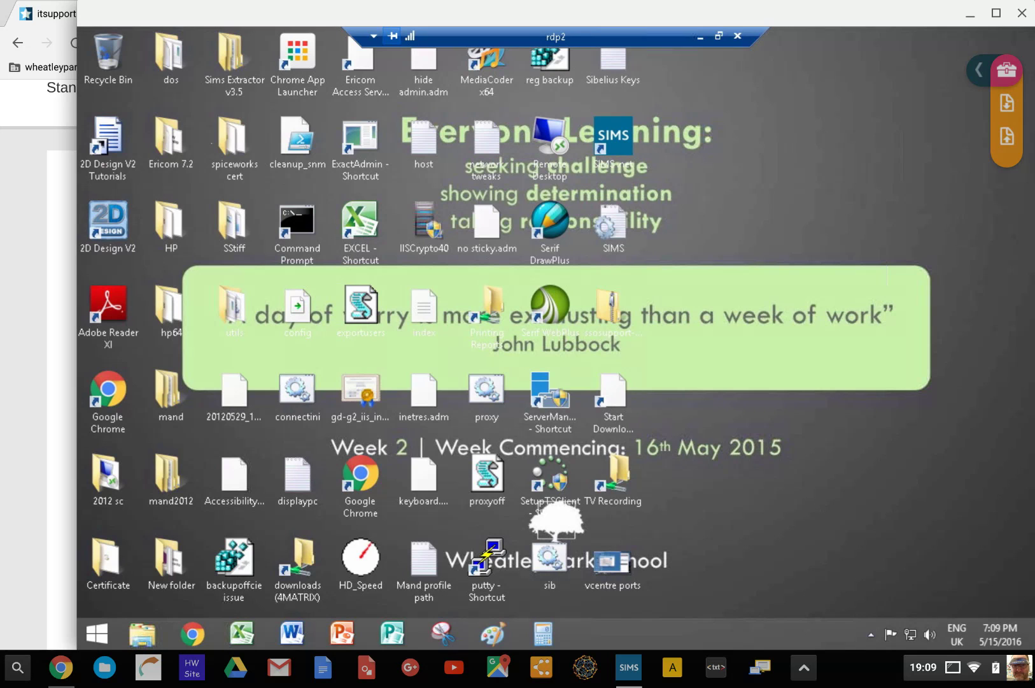
# Minimize the Remote Desktop window to return to GoDaddy's Standard SSL Certificate page
pyautogui.click(971, 14)
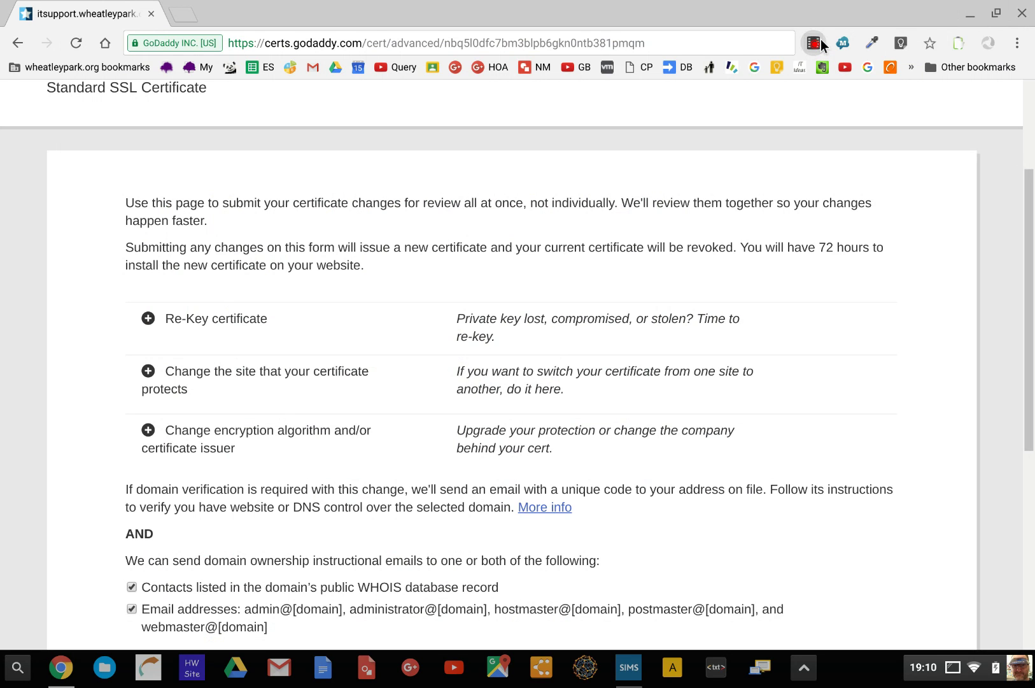
pyautogui.click(821, 39)
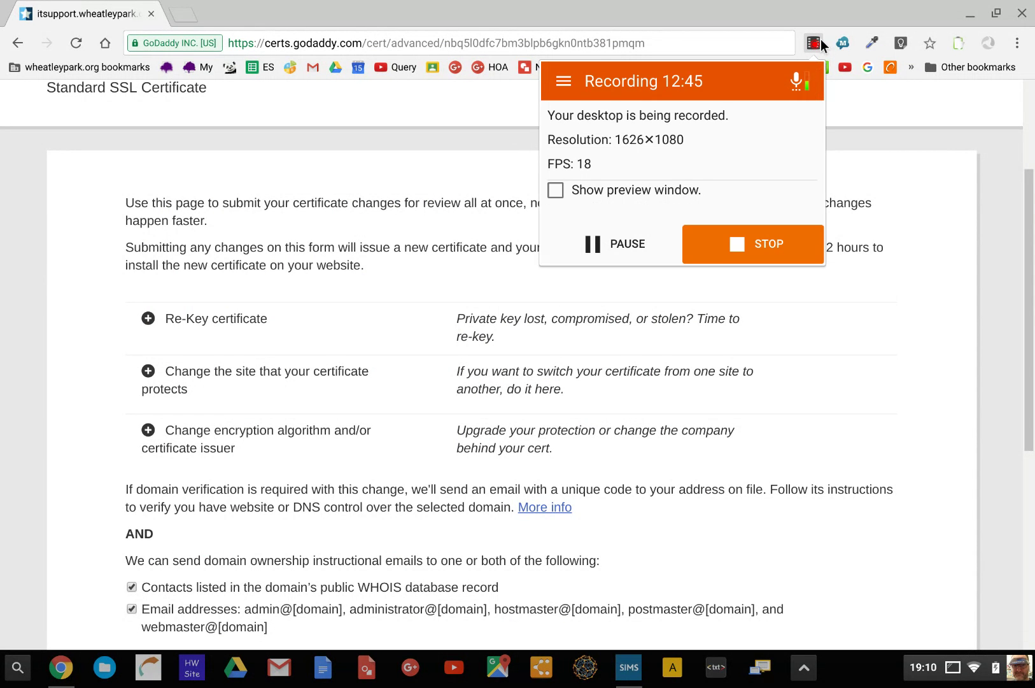